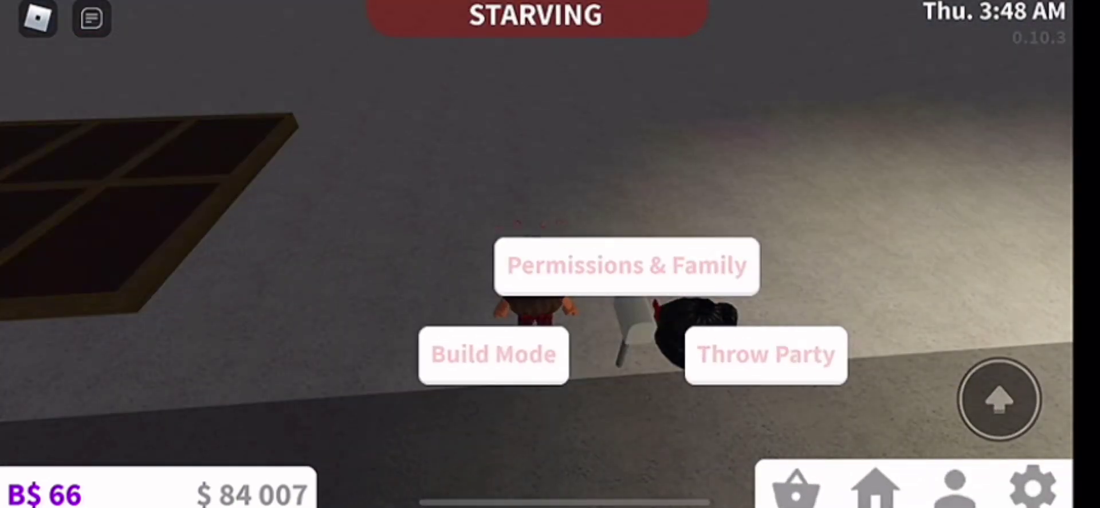
Step: Enter Build Mode on the plot holding the eight-planter grid
{"action": "left_click", "coordinate": [493, 353]}
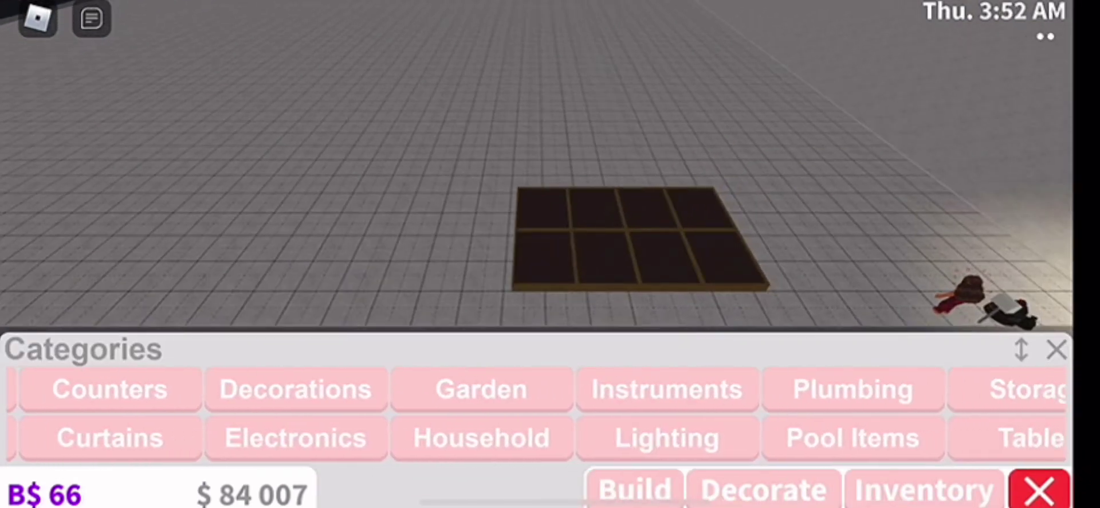
Step: Search the Lighting items for 'lamp' and pick the Classic Outdoor Lamp
{"action": "left_click", "coordinate": [783, 438]}
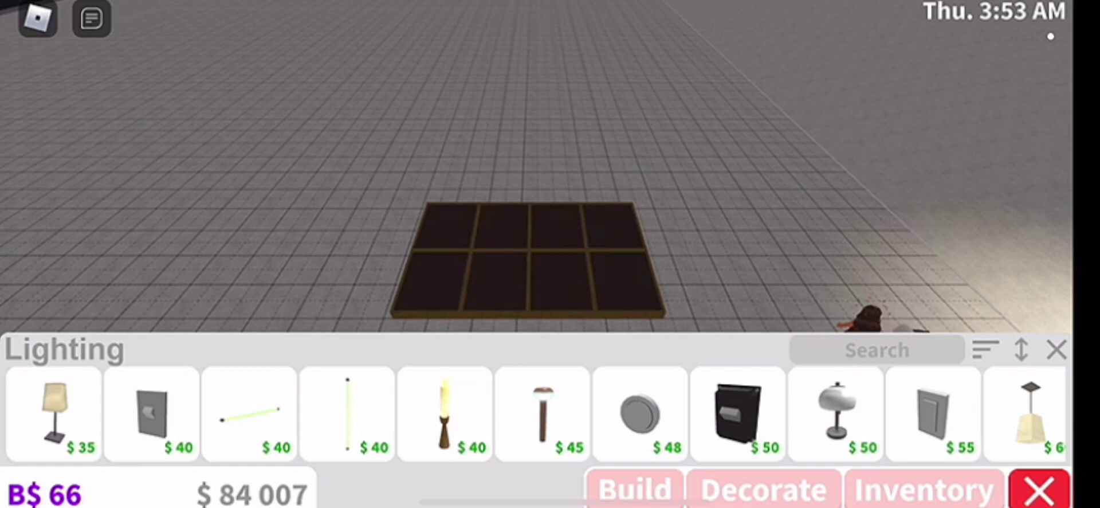
{"action": "left_click", "coordinate": [877, 350]}
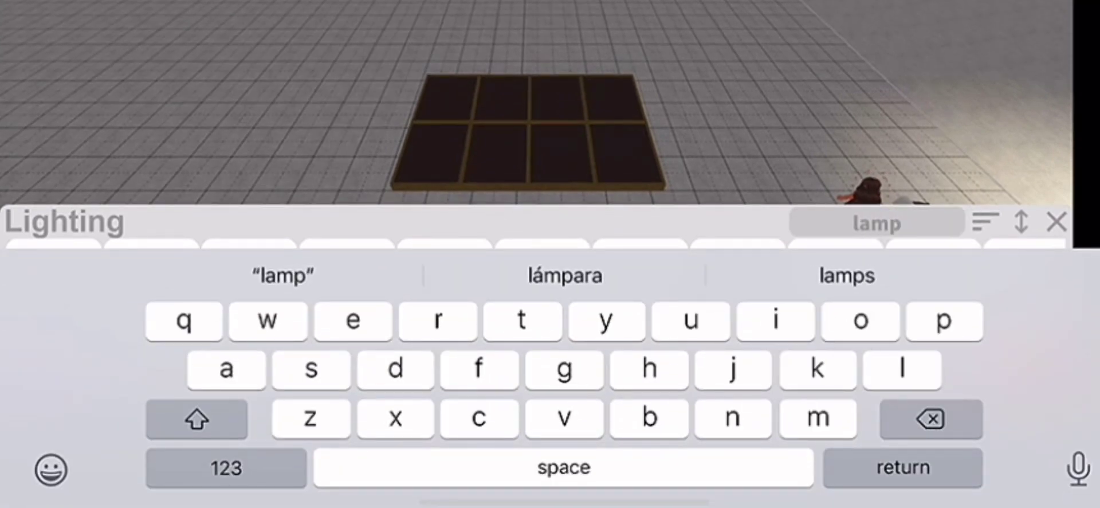
{"action": "left_click", "coordinate": [902, 467]}
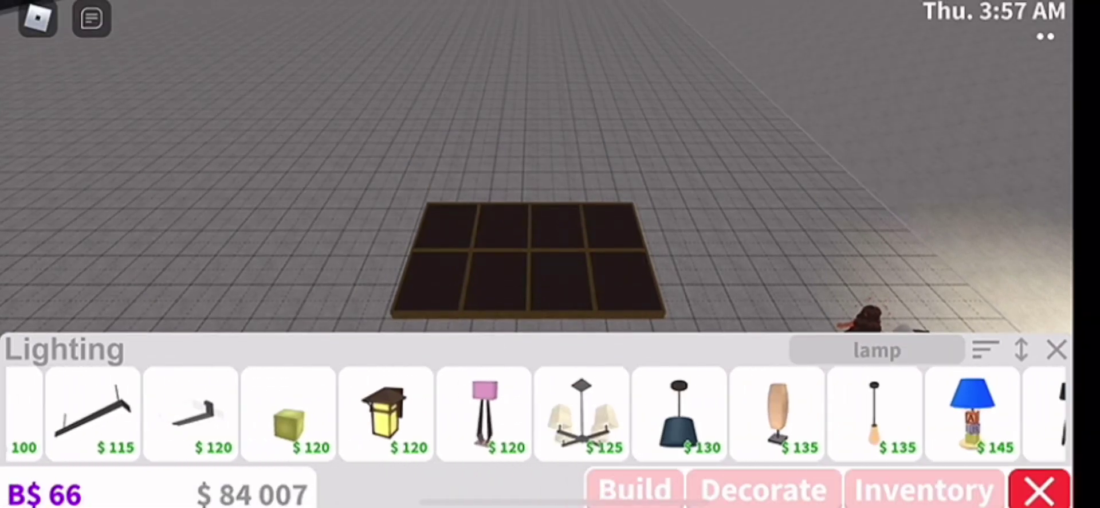
{"action": "scroll", "coordinate": [516, 413], "scroll_direction": "right", "scroll_amount": 2}
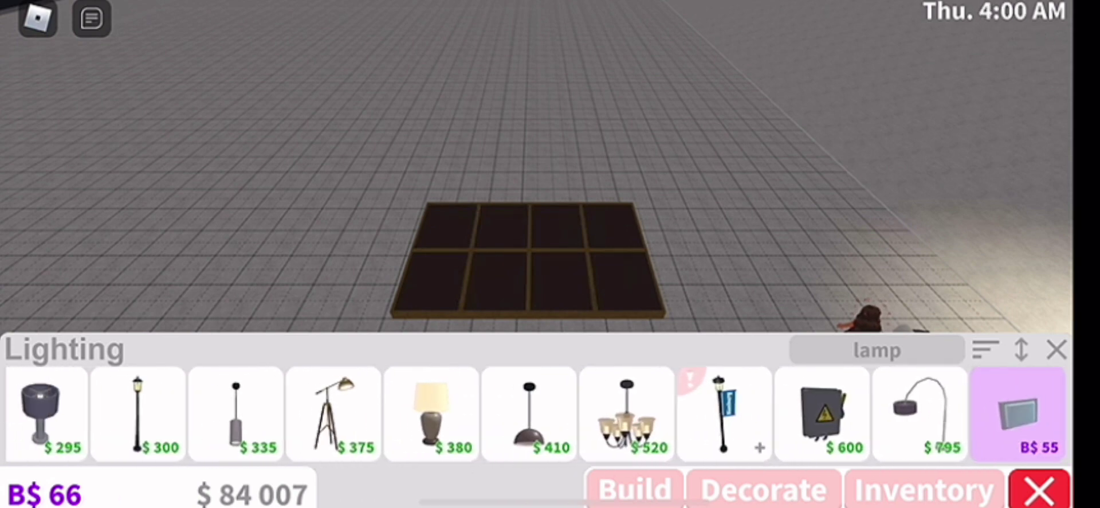
{"action": "left_click", "coordinate": [243, 414]}
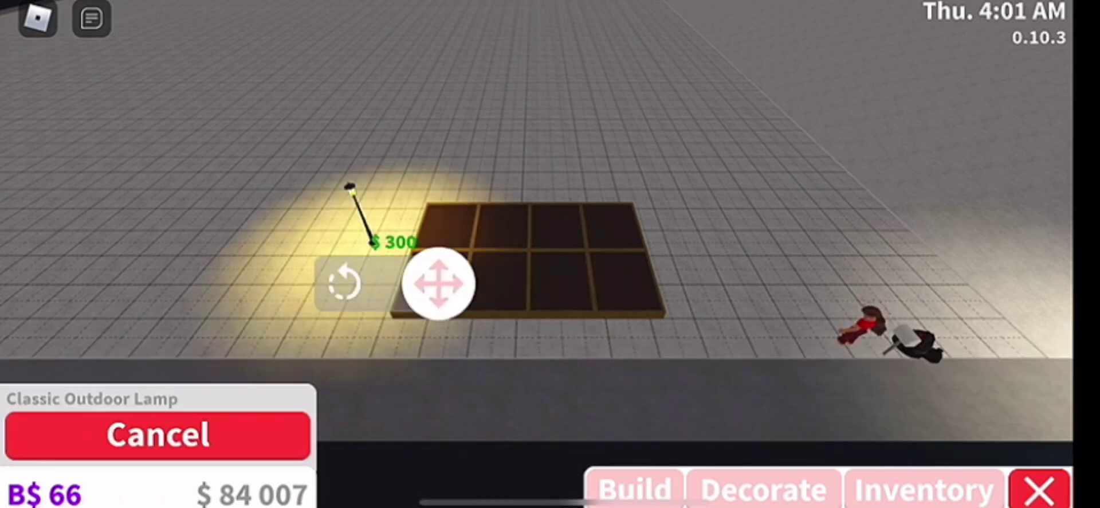
Step: Place two Classic Outdoor Lamps beside the planter grid and exit Build Mode
{"action": "left_click", "coordinate": [353, 224]}
{"action": "left_click", "coordinate": [679, 232]}
{"action": "left_click", "coordinate": [773, 293]}
{"action": "left_click", "coordinate": [157, 435]}
{"action": "left_click", "coordinate": [1040, 488]}
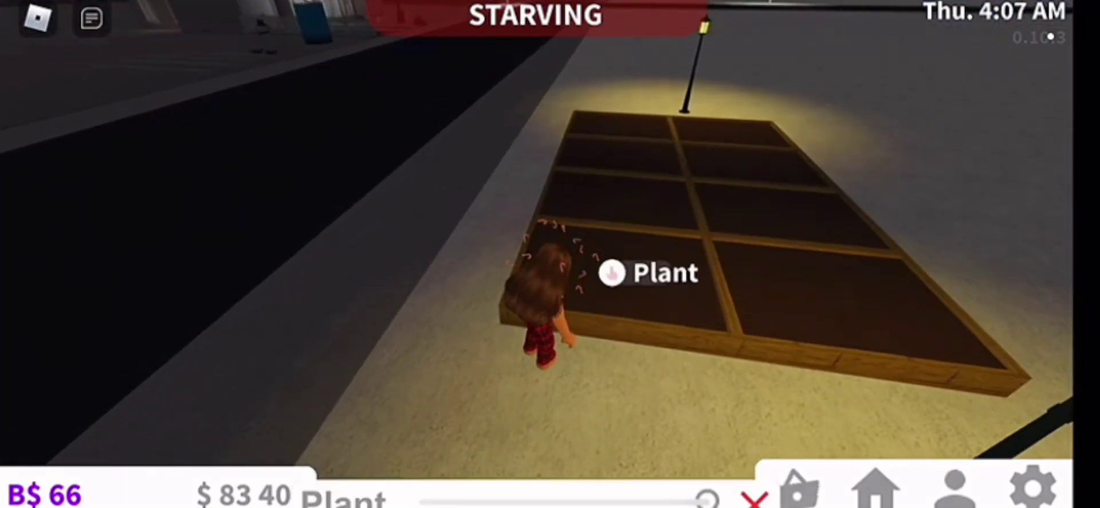
Step: Plant Short Grass in the first planter box
{"action": "left_click", "coordinate": [648, 272]}
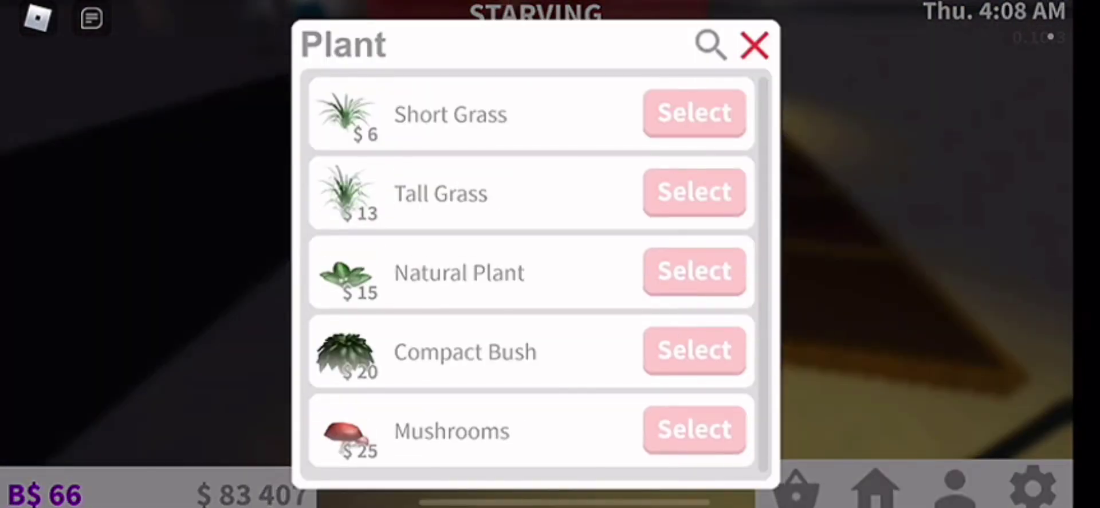
{"action": "left_click", "coordinate": [695, 113]}
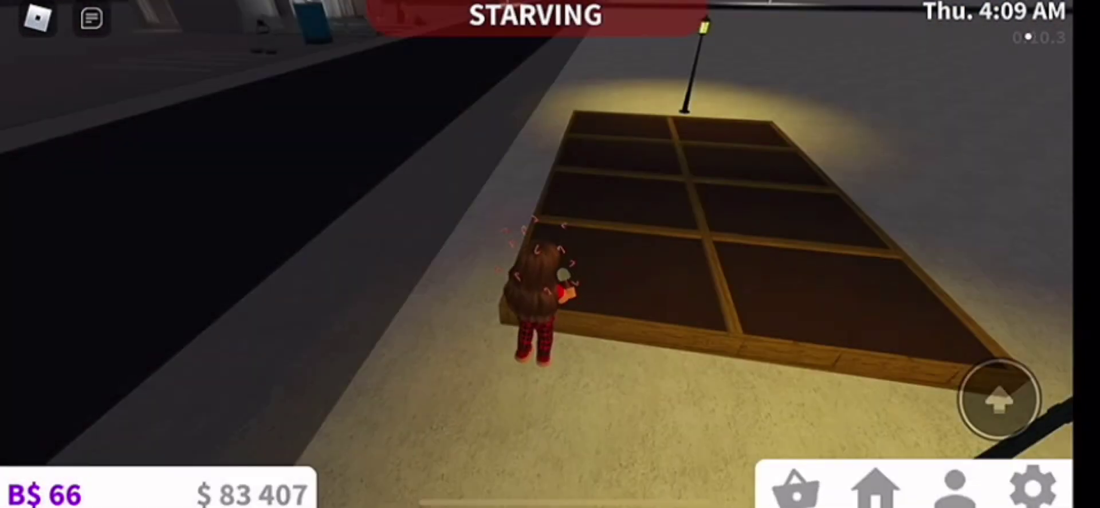
{"action": "left_click_drag", "start_coordinate": [343, 259], "coordinate": [602, 215]}
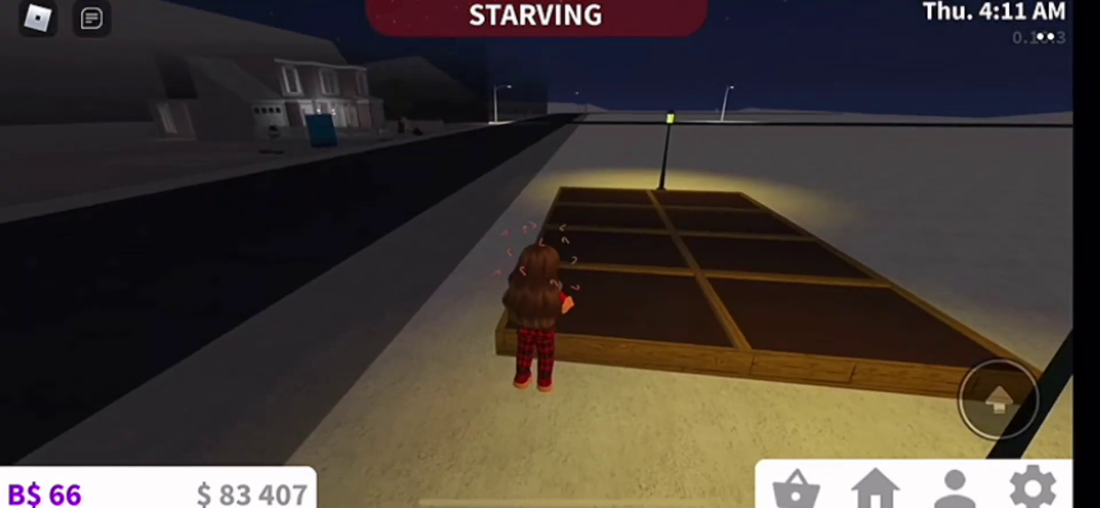
{"action": "left_click_drag", "start_coordinate": [344, 215], "coordinate": [343, 249]}
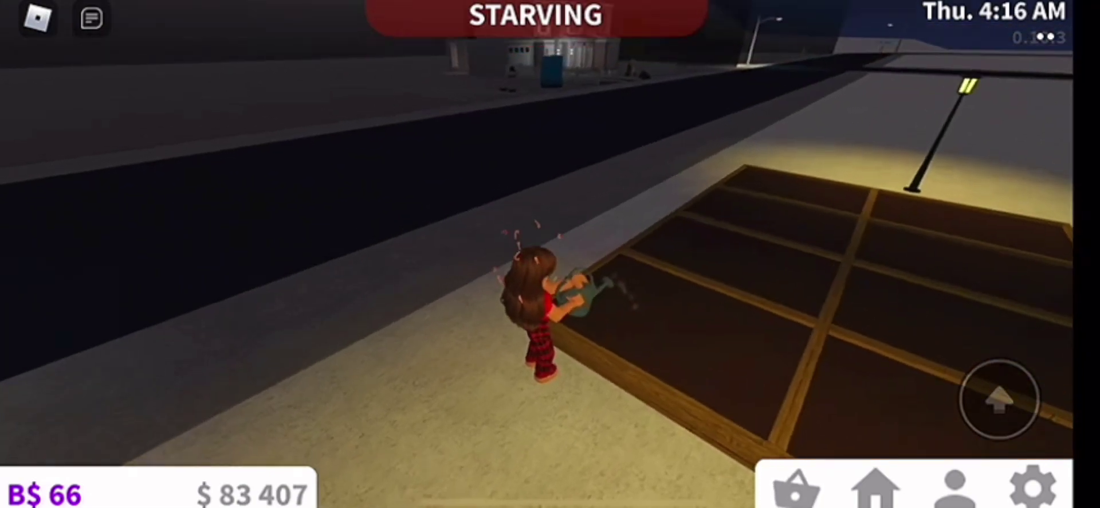
Step: Move around the planter boxes to water the new Short Grass sprouts
{"action": "left_click_drag", "start_coordinate": [344, 258], "coordinate": [559, 241]}
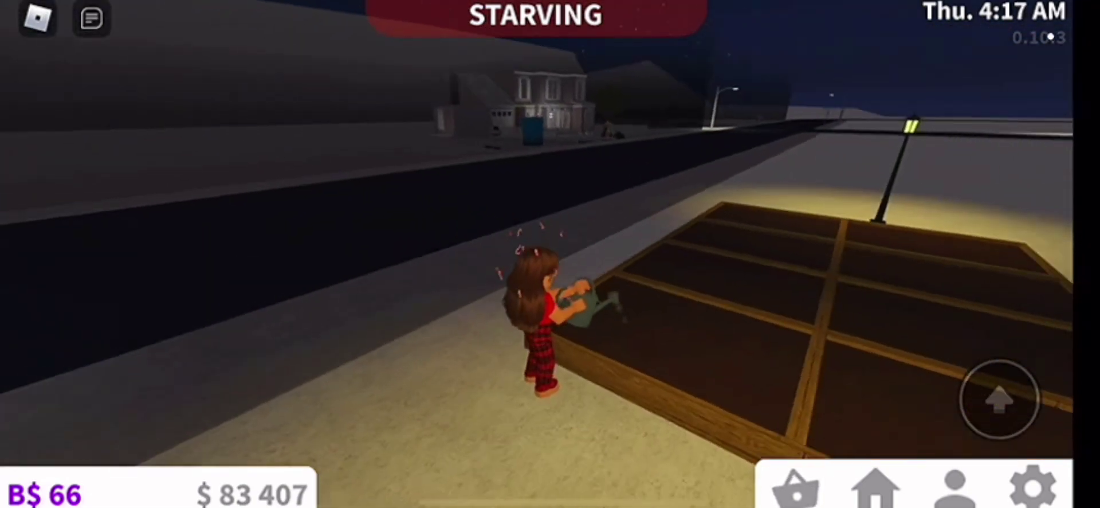
{"action": "left_click_drag", "start_coordinate": [343, 259], "coordinate": [645, 240]}
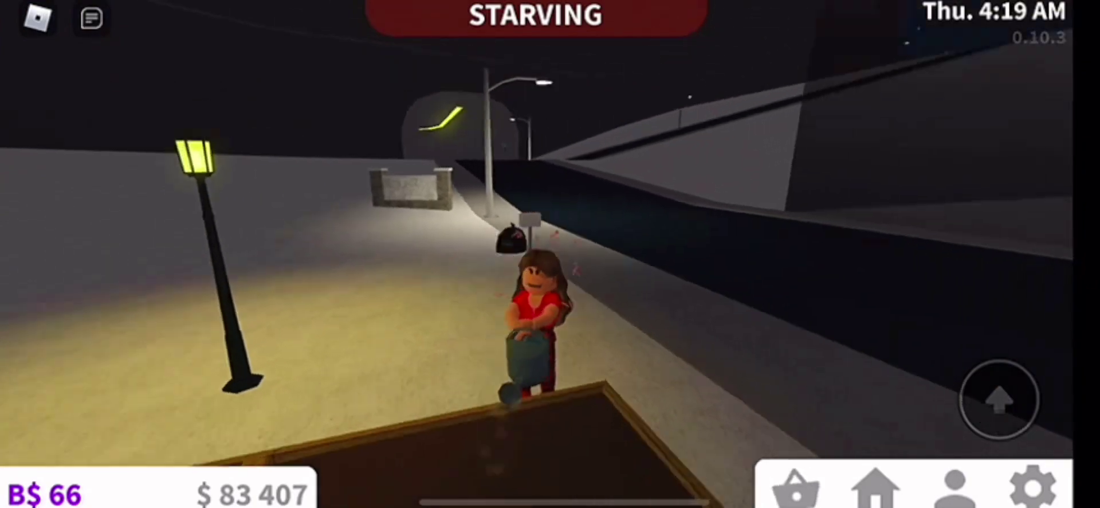
{"action": "left_click_drag", "start_coordinate": [344, 258], "coordinate": [645, 250]}
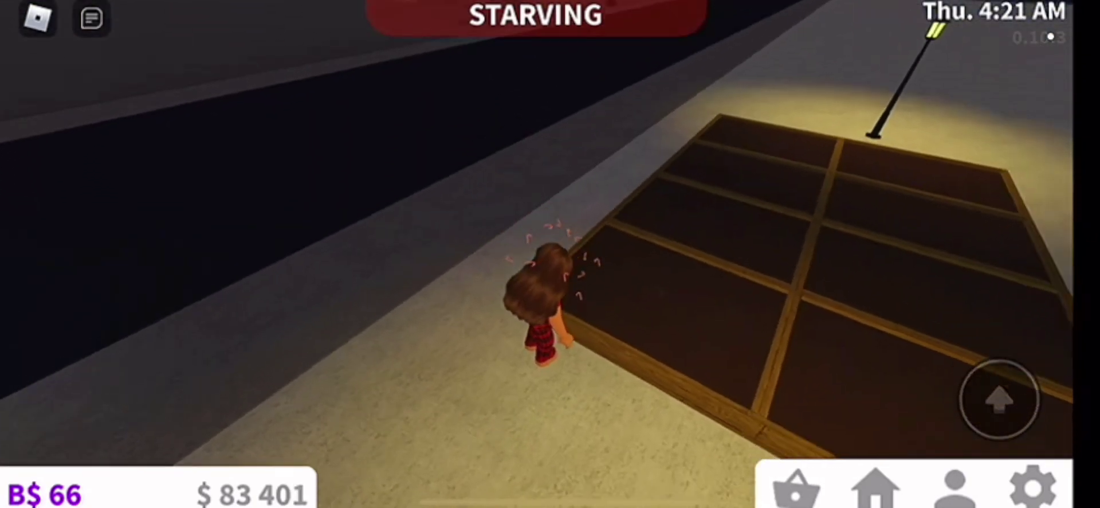
{"action": "left_click_drag", "start_coordinate": [344, 259], "coordinate": [602, 240]}
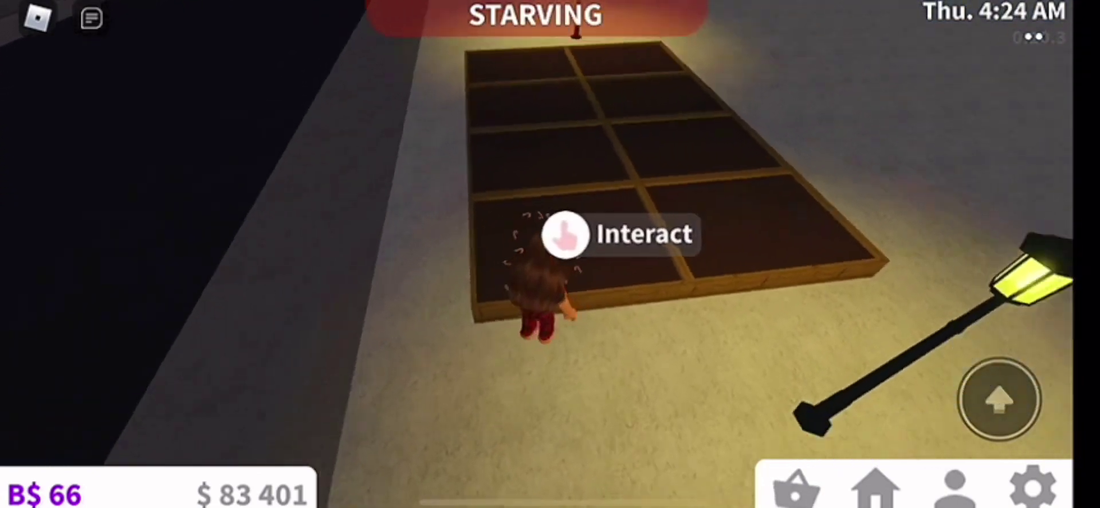
{"action": "left_click_drag", "start_coordinate": [344, 259], "coordinate": [644, 249]}
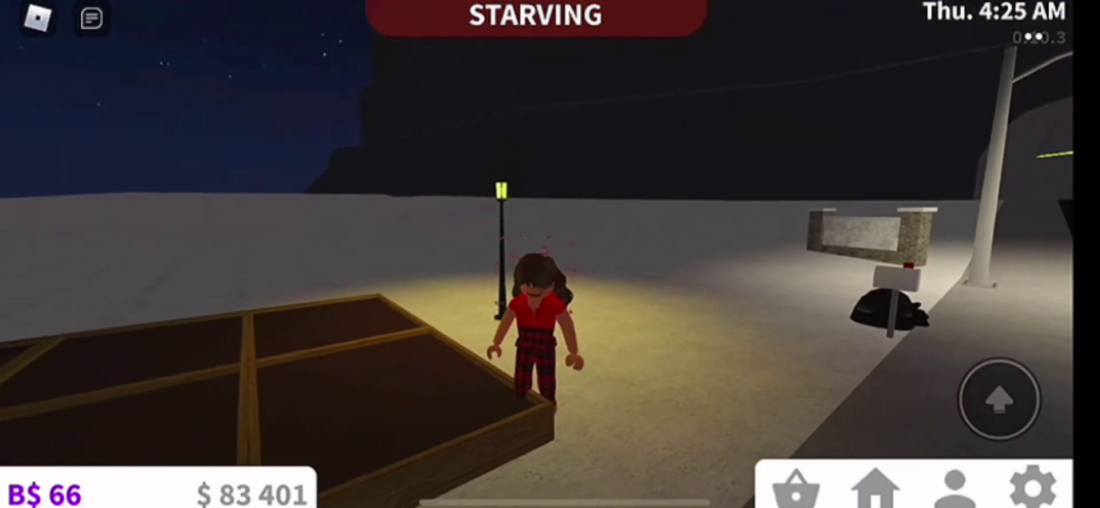
{"action": "left_click_drag", "start_coordinate": [344, 259], "coordinate": [473, 223]}
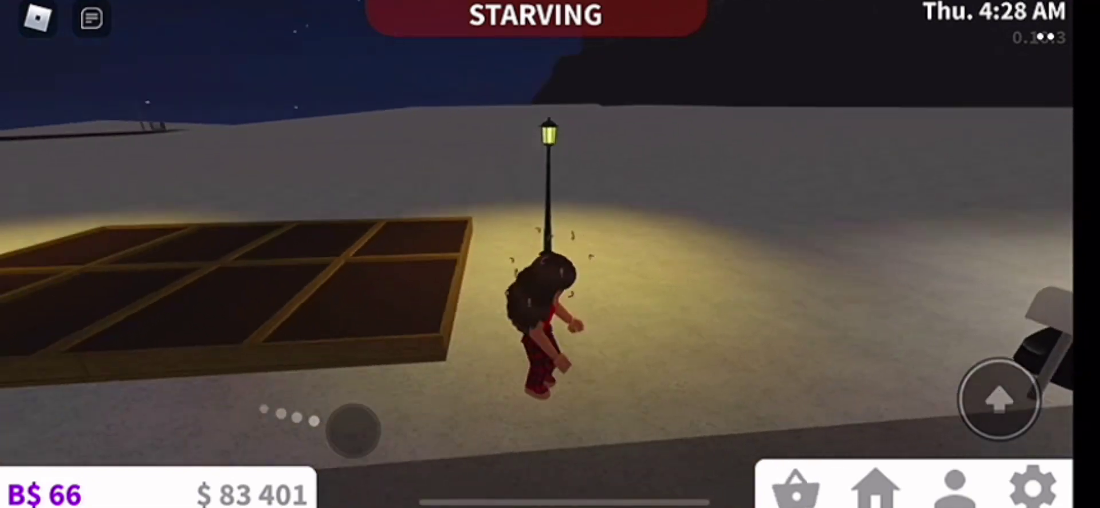
{"action": "left_click_drag", "start_coordinate": [344, 258], "coordinate": [644, 241]}
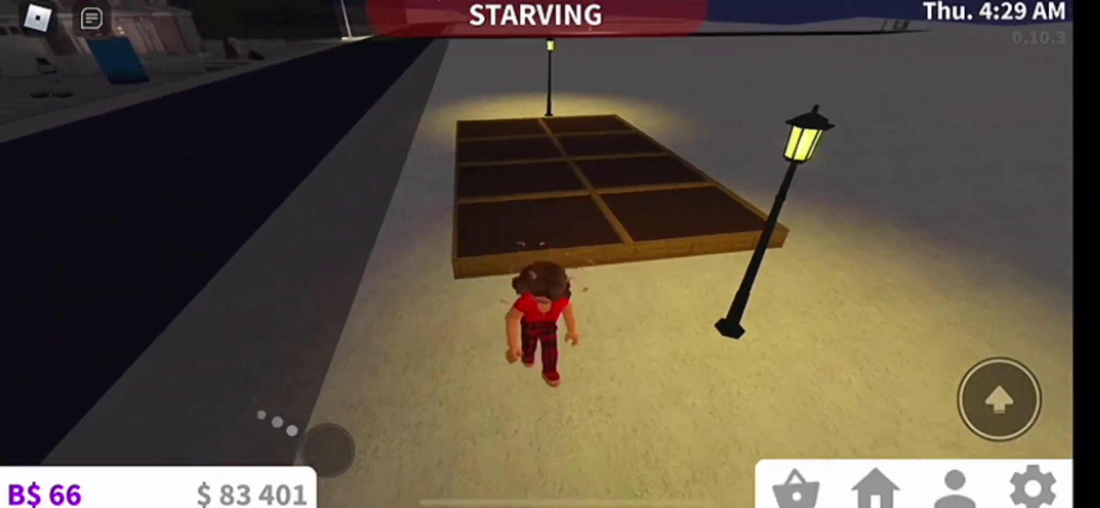
{"action": "left_click_drag", "start_coordinate": [344, 258], "coordinate": [645, 259]}
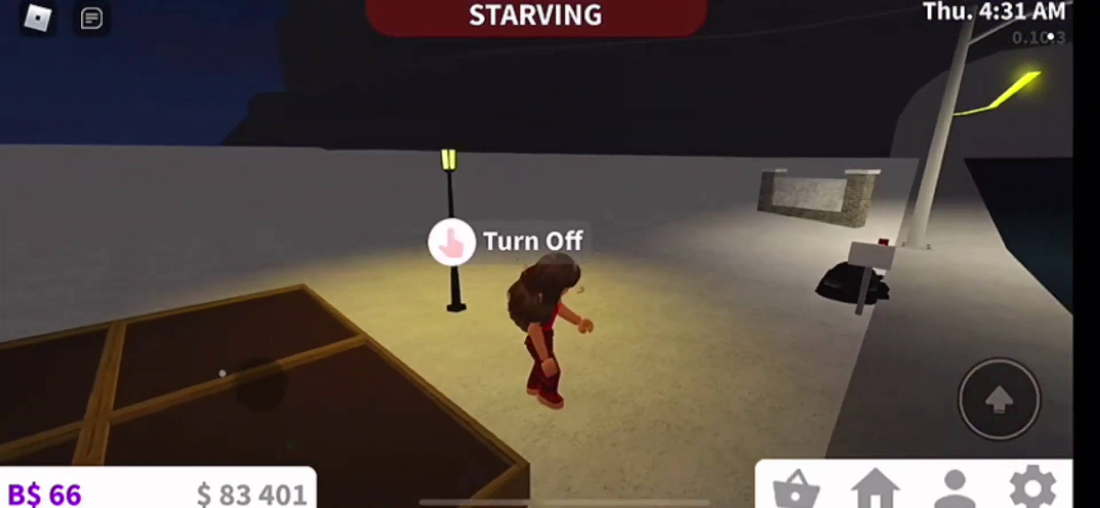
{"action": "mouse_move", "coordinate": [344, 258]}
{"action": "left_mouse_down"}
{"action": "mouse_move", "coordinate": [645, 259]}
{"action": "mouse_move", "coordinate": [301, 258]}
{"action": "mouse_move", "coordinate": [645, 258]}
{"action": "left_mouse_up"}
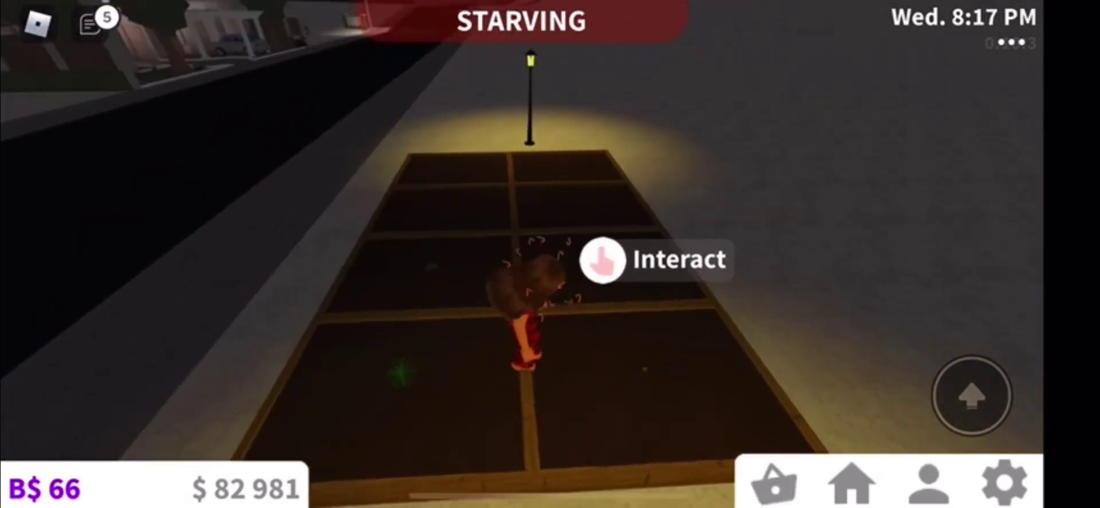
{"action": "left_click_drag", "start_coordinate": [258, 259], "coordinate": [258, 129]}
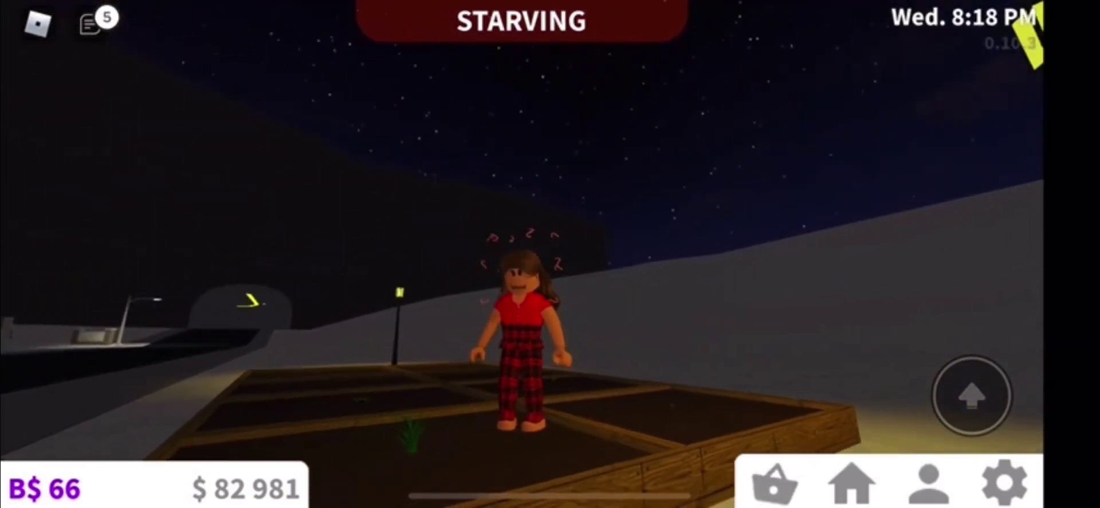
{"action": "left_click_drag", "start_coordinate": [343, 259], "coordinate": [602, 259]}
{"action": "left_click_drag", "start_coordinate": [344, 172], "coordinate": [344, 344]}
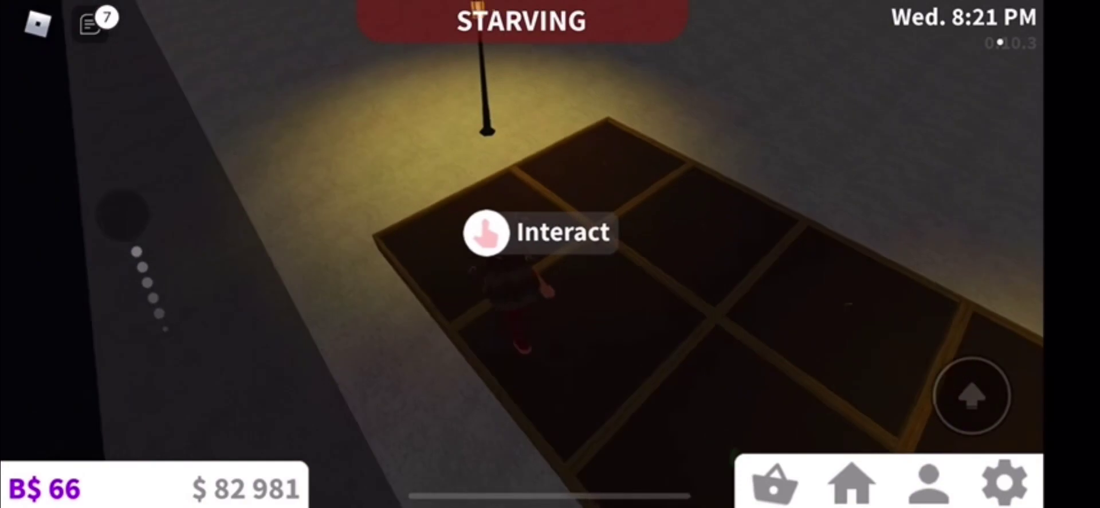
{"action": "left_click_drag", "start_coordinate": [687, 258], "coordinate": [430, 259]}
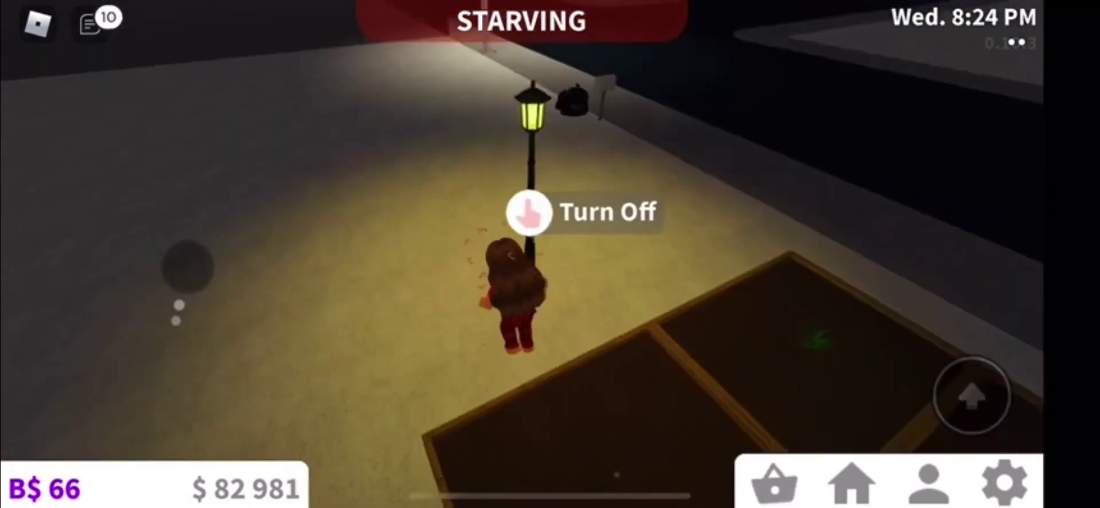
{"action": "left_click_drag", "start_coordinate": [688, 214], "coordinate": [344, 214]}
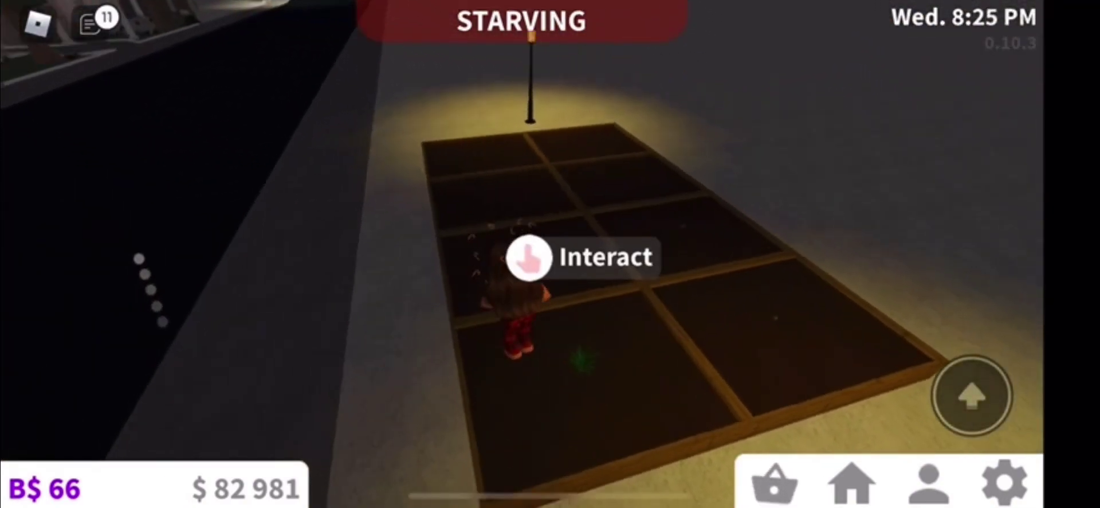
{"action": "left_click_drag", "start_coordinate": [601, 214], "coordinate": [515, 215]}
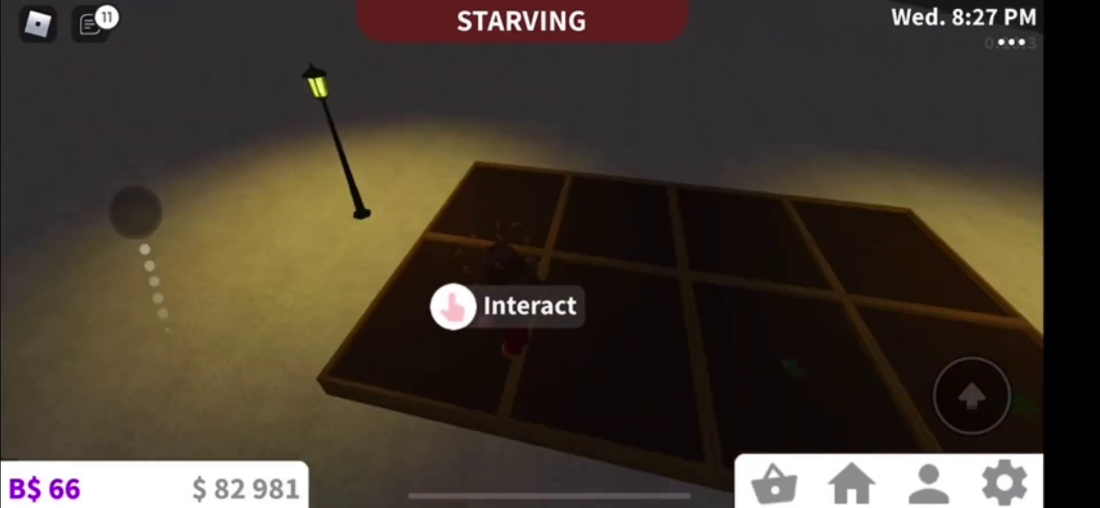
{"action": "left_click_drag", "start_coordinate": [688, 215], "coordinate": [387, 215]}
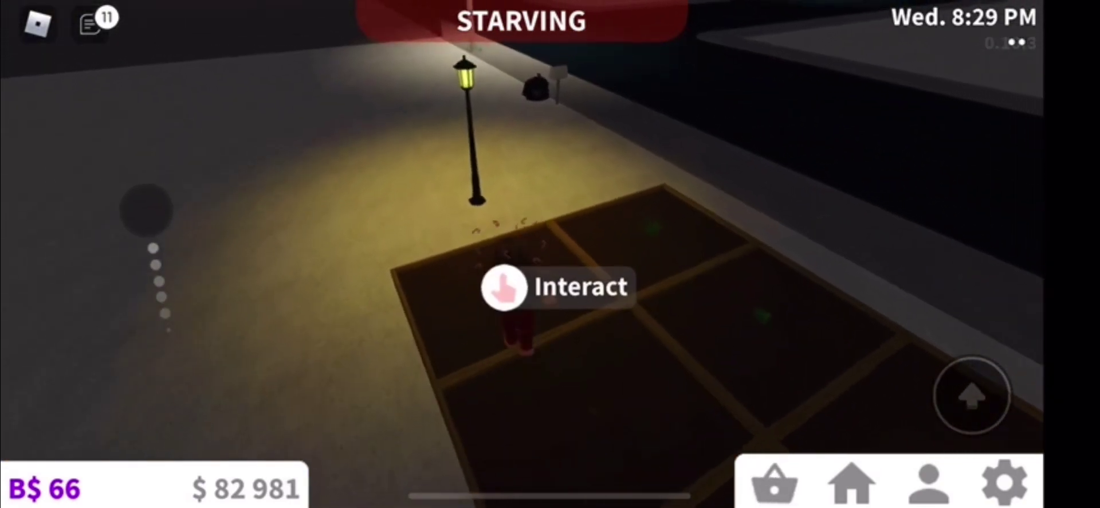
{"action": "left_click_drag", "start_coordinate": [688, 258], "coordinate": [430, 172]}
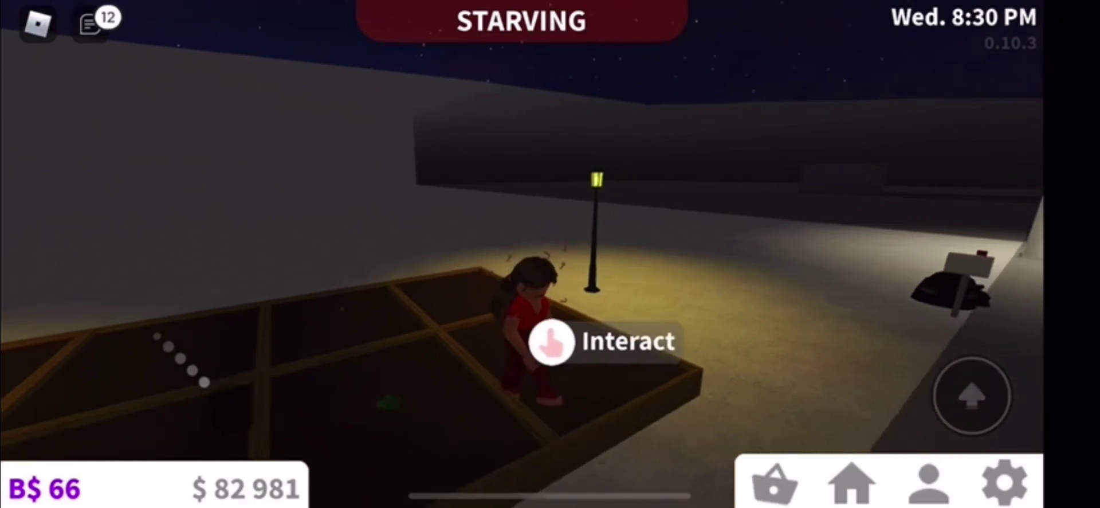
{"action": "left_click_drag", "start_coordinate": [687, 258], "coordinate": [430, 215]}
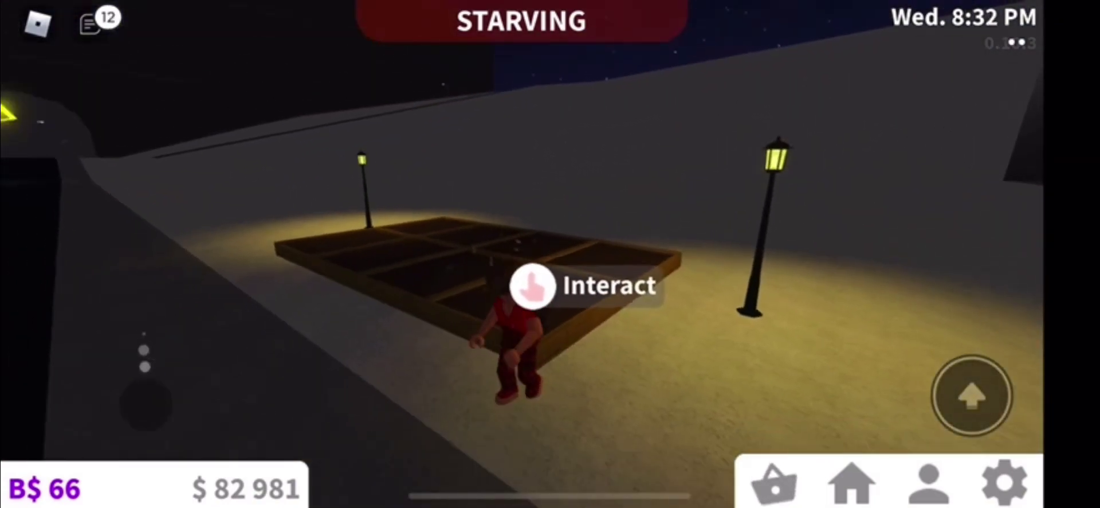
{"action": "left_click_drag", "start_coordinate": [688, 258], "coordinate": [429, 215]}
{"action": "left_click_drag", "start_coordinate": [232, 405], "coordinate": [263, 240]}
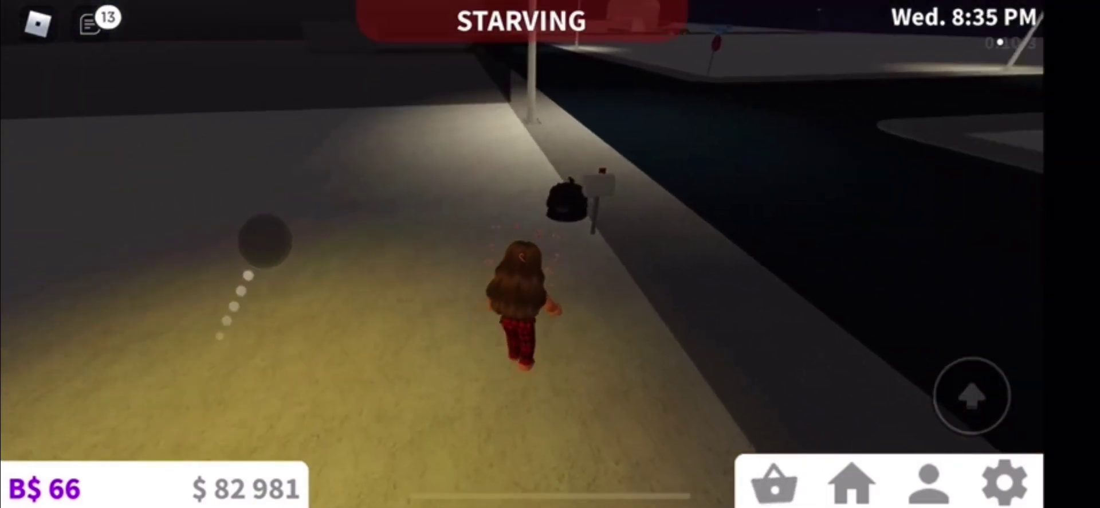
{"action": "left_click_drag", "start_coordinate": [687, 259], "coordinate": [430, 258]}
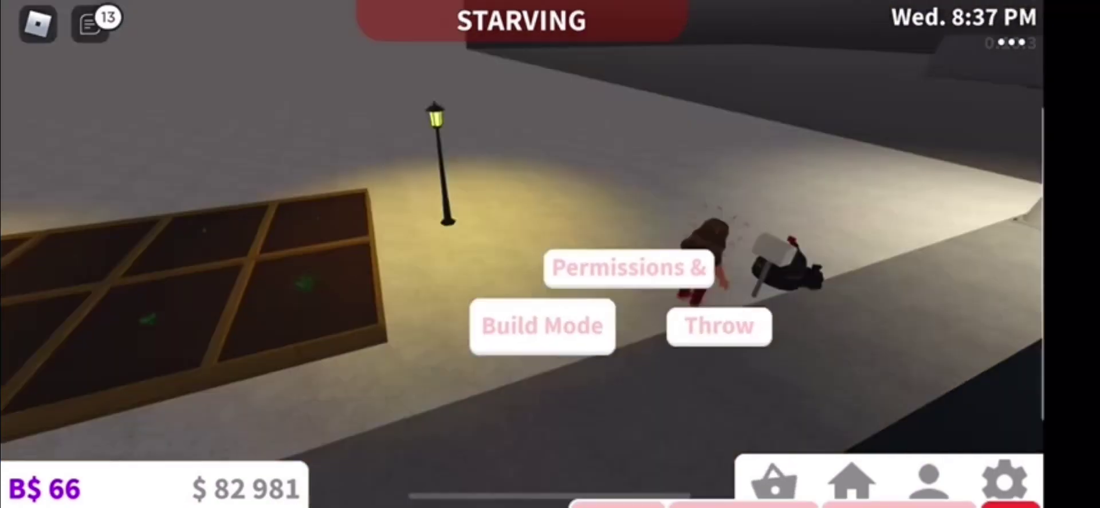
{"action": "left_click", "coordinate": [500, 333]}
Step: Go to the Garden category in Build Mode's item categories
{"action": "left_click_drag", "start_coordinate": [515, 215], "coordinate": [257, 215]}
{"action": "left_click", "coordinate": [617, 484]}
{"action": "left_click_drag", "start_coordinate": [602, 172], "coordinate": [344, 172]}
{"action": "left_click_drag", "start_coordinate": [602, 172], "coordinate": [472, 172]}
{"action": "left_click_drag", "start_coordinate": [945, 385], "coordinate": [705, 386]}
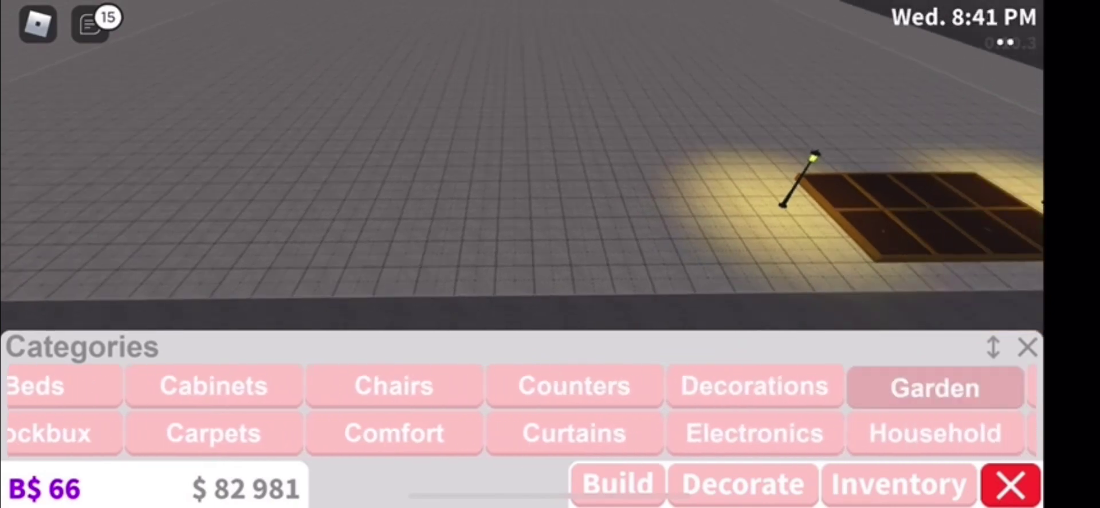
{"action": "left_click_drag", "start_coordinate": [859, 409], "coordinate": [515, 408]}
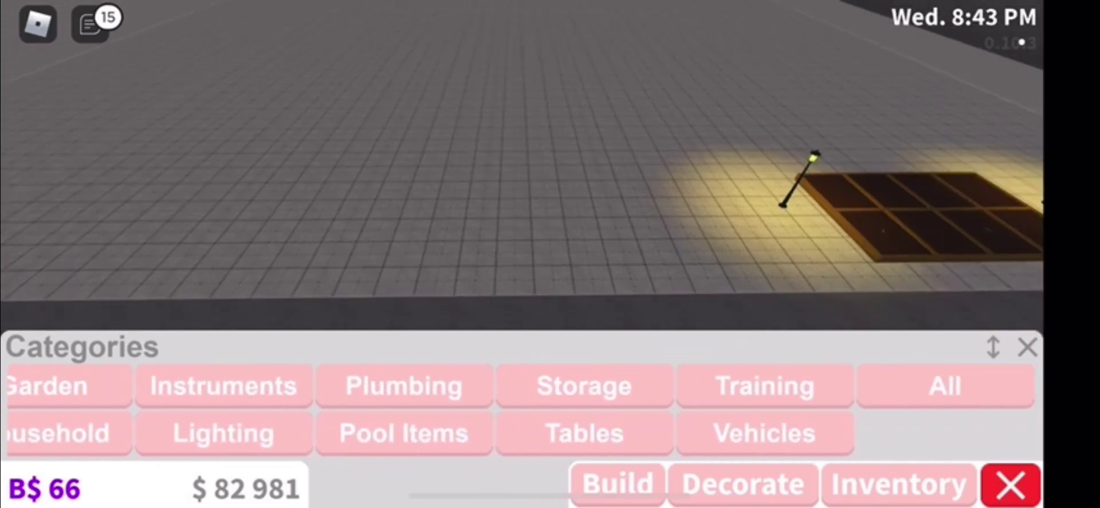
{"action": "left_click_drag", "start_coordinate": [343, 408], "coordinate": [860, 408]}
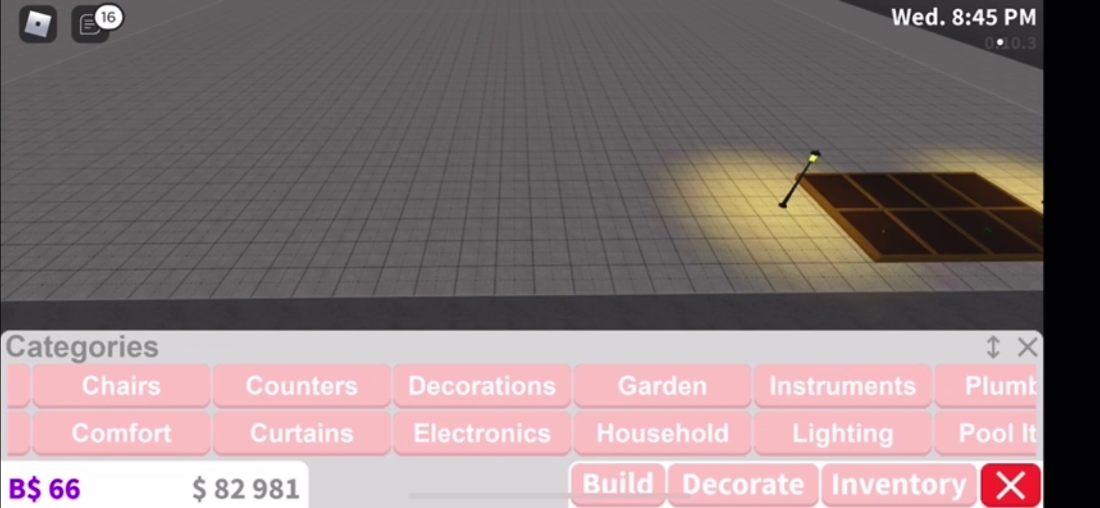
{"action": "left_click", "coordinate": [662, 386]}
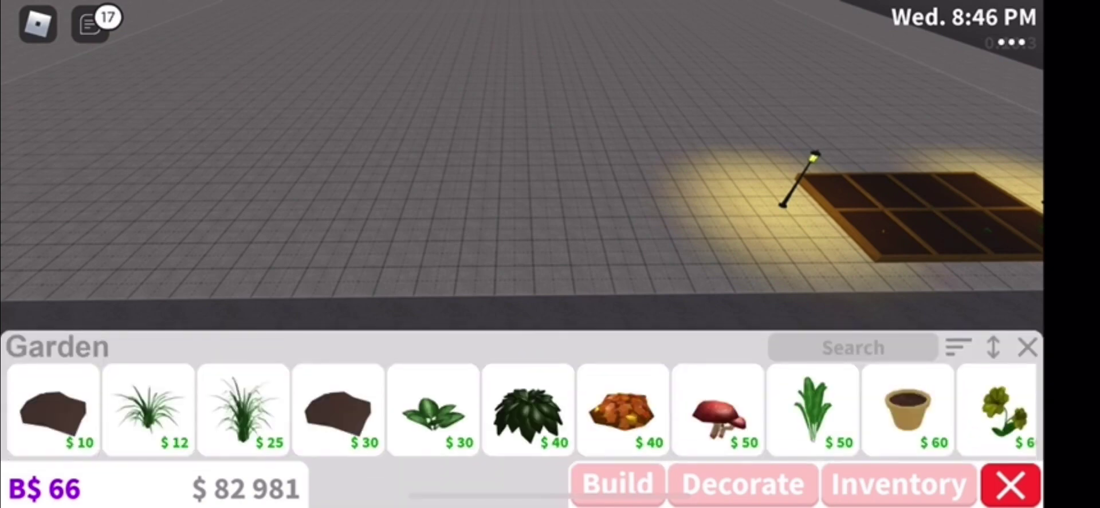
{"action": "left_click_drag", "start_coordinate": [859, 404], "coordinate": [258, 404]}
Step: Search Garden for 'apple' and select the $690 Apple Tree for placement
{"action": "left_click", "coordinate": [853, 334]}
{"action": "type", "text": "apple"}
{"action": "key", "text": "Return"}
{"action": "left_click", "coordinate": [53, 409]}
{"action": "left_click_drag", "start_coordinate": [774, 104], "coordinate": [713, 146]}
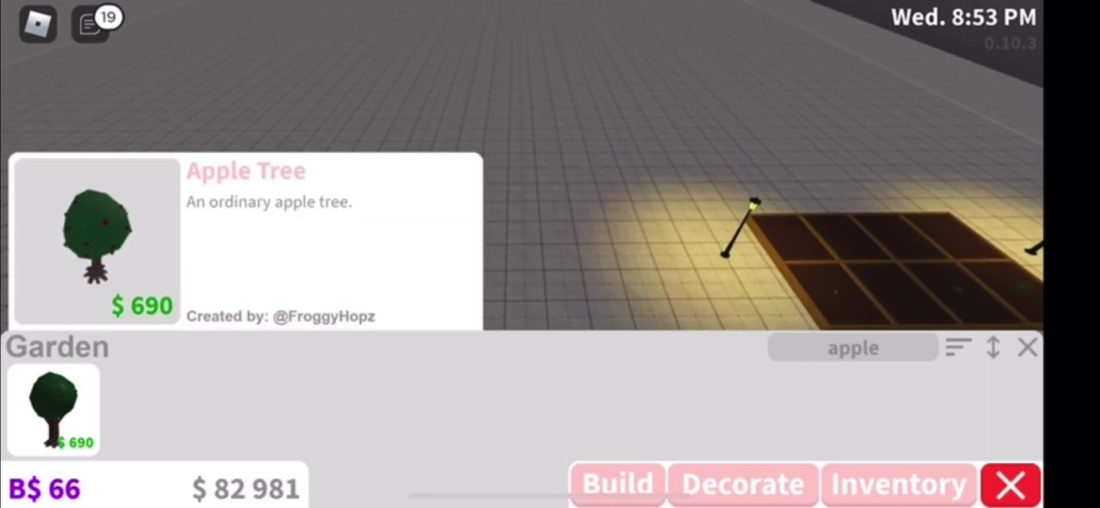
{"action": "left_click", "coordinate": [53, 408]}
Step: Place the first two Apple Trees on valid spots beside the planters
{"action": "left_click_drag", "start_coordinate": [430, 325], "coordinate": [576, 320]}
{"action": "left_click_drag", "start_coordinate": [816, 129], "coordinate": [773, 172]}
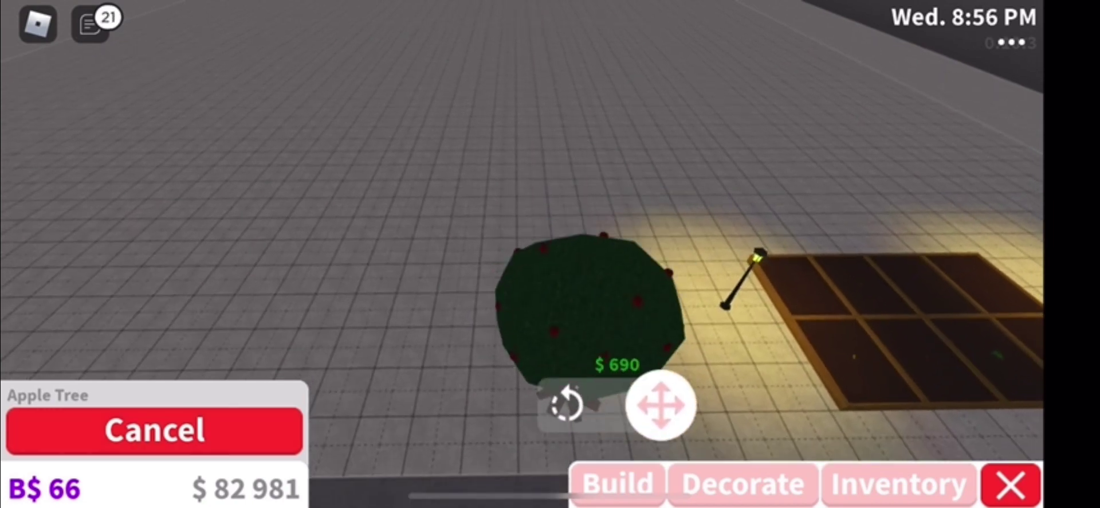
{"action": "mouse_move", "coordinate": [643, 331]}
{"action": "left_mouse_down"}
{"action": "mouse_move", "coordinate": [615, 365]}
{"action": "mouse_move", "coordinate": [550, 387]}
{"action": "mouse_move", "coordinate": [599, 250]}
{"action": "mouse_move", "coordinate": [615, 238]}
{"action": "left_mouse_up"}
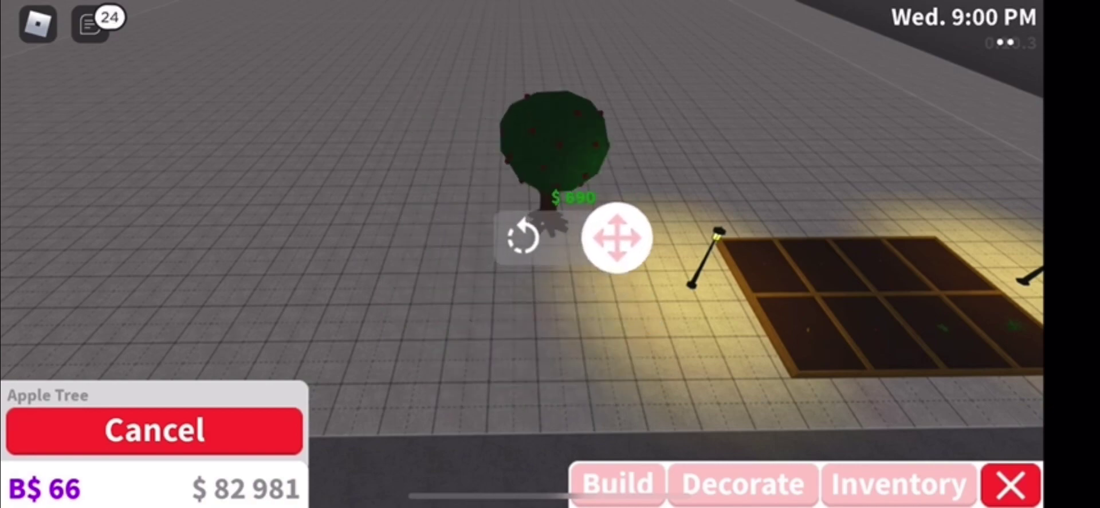
{"action": "left_click_drag", "start_coordinate": [773, 129], "coordinate": [516, 259]}
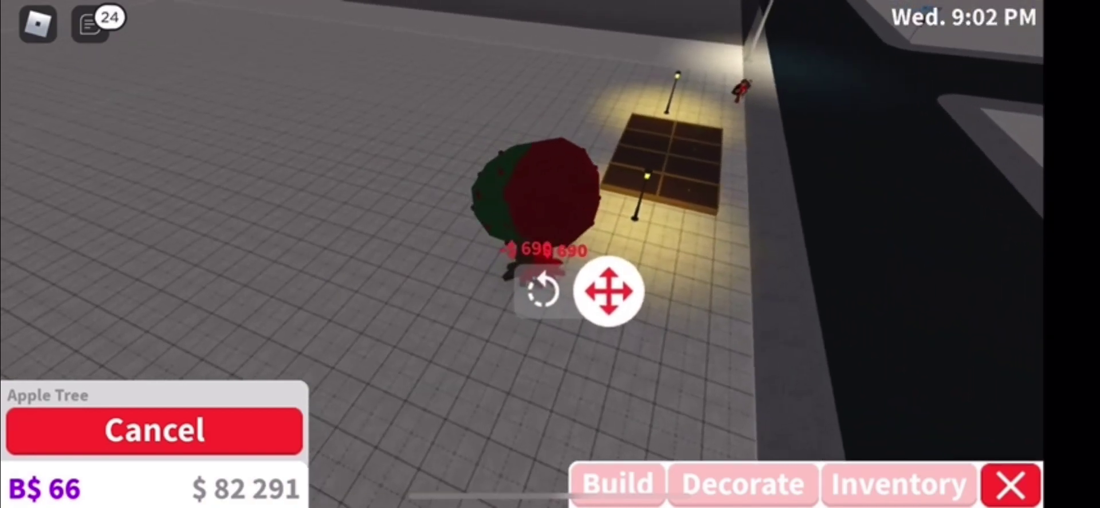
{"action": "left_click_drag", "start_coordinate": [660, 339], "coordinate": [702, 367]}
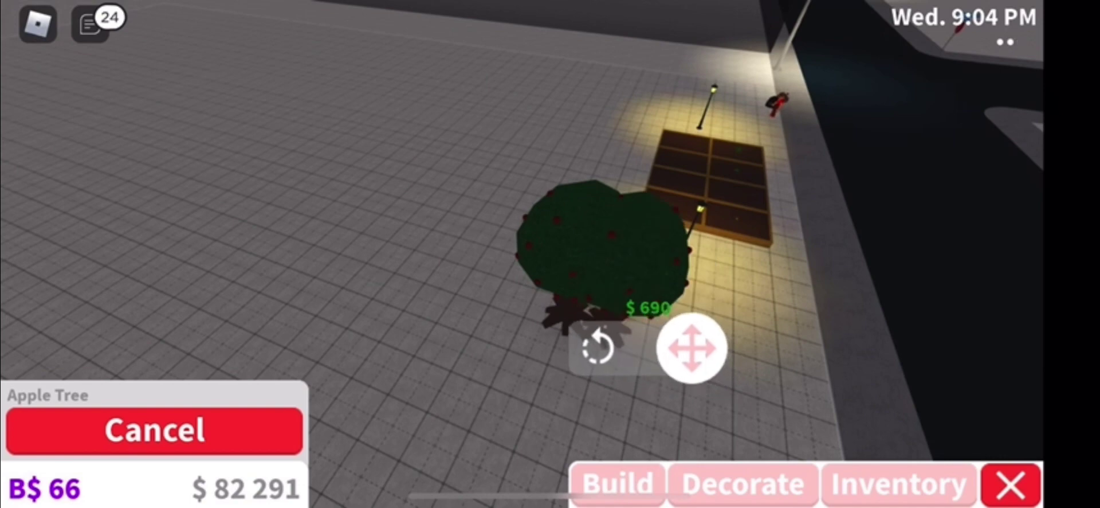
{"action": "left_click", "coordinate": [602, 249]}
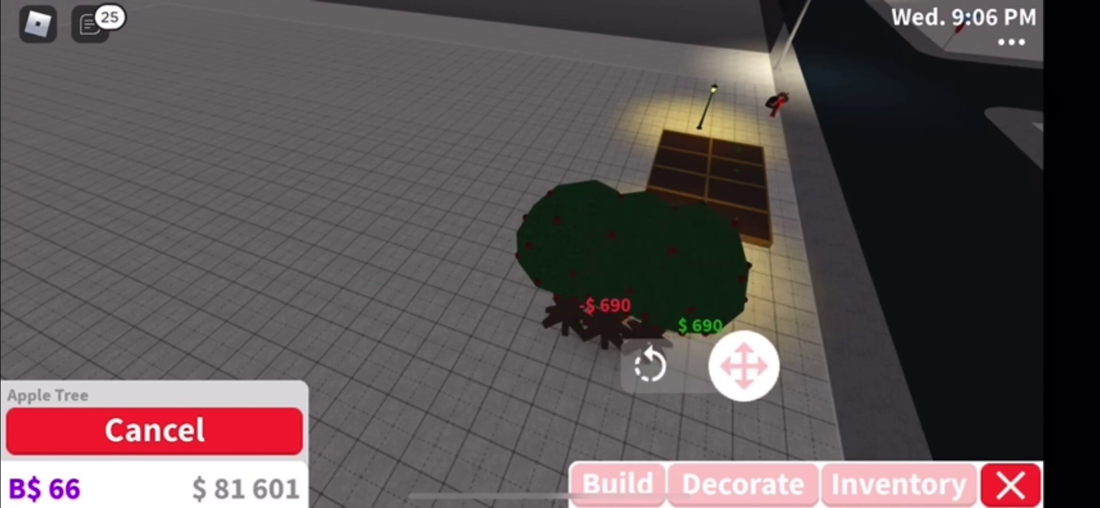
{"action": "left_click_drag", "start_coordinate": [775, 376], "coordinate": [802, 378]}
{"action": "left_click", "coordinate": [653, 259]}
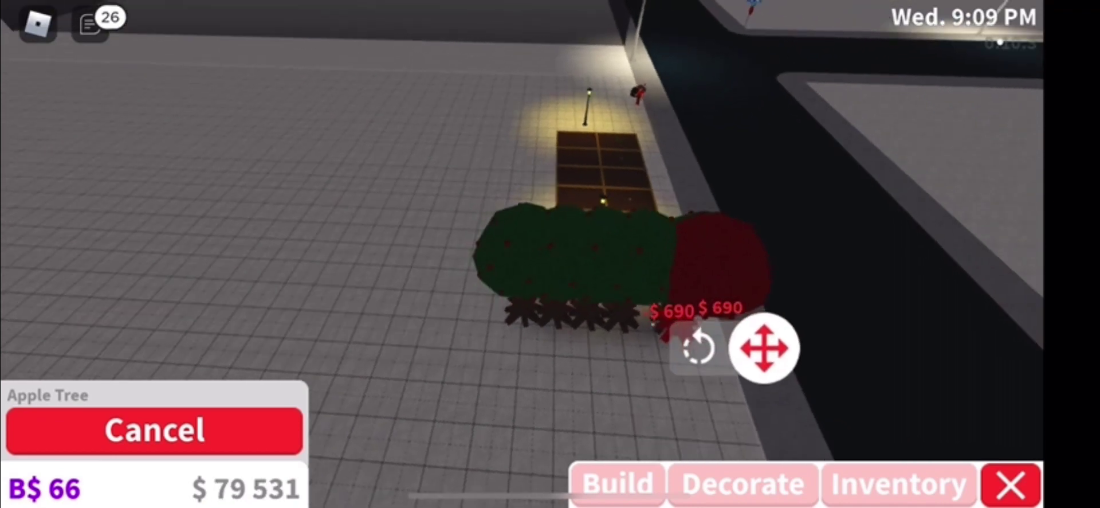
Step: Position another Apple Tree below the planted ones, then cancel tree placement
{"action": "left_click_drag", "start_coordinate": [813, 417], "coordinate": [524, 400]}
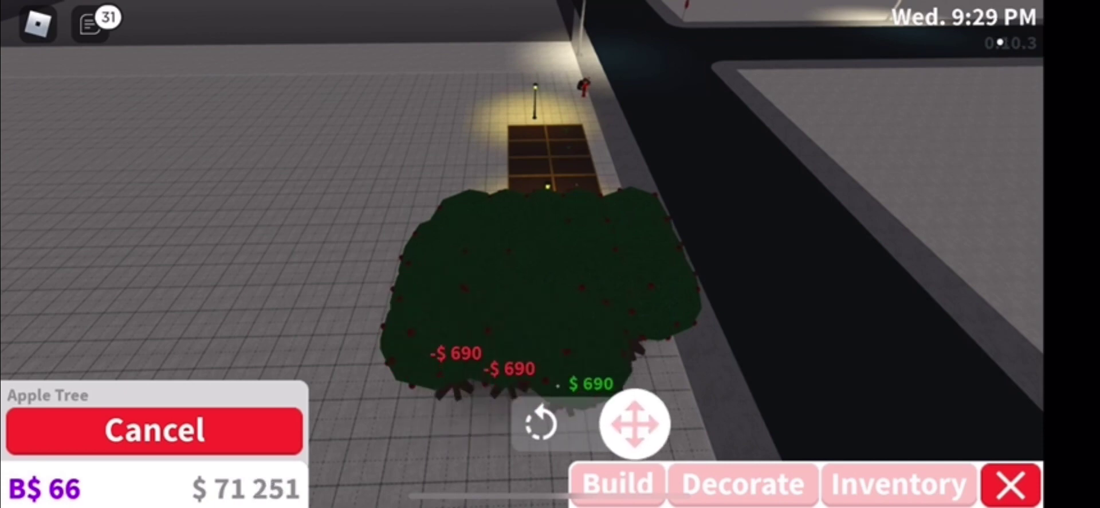
{"action": "left_click_drag", "start_coordinate": [698, 414], "coordinate": [722, 419]}
{"action": "left_click_drag", "start_coordinate": [550, 258], "coordinate": [550, 206]}
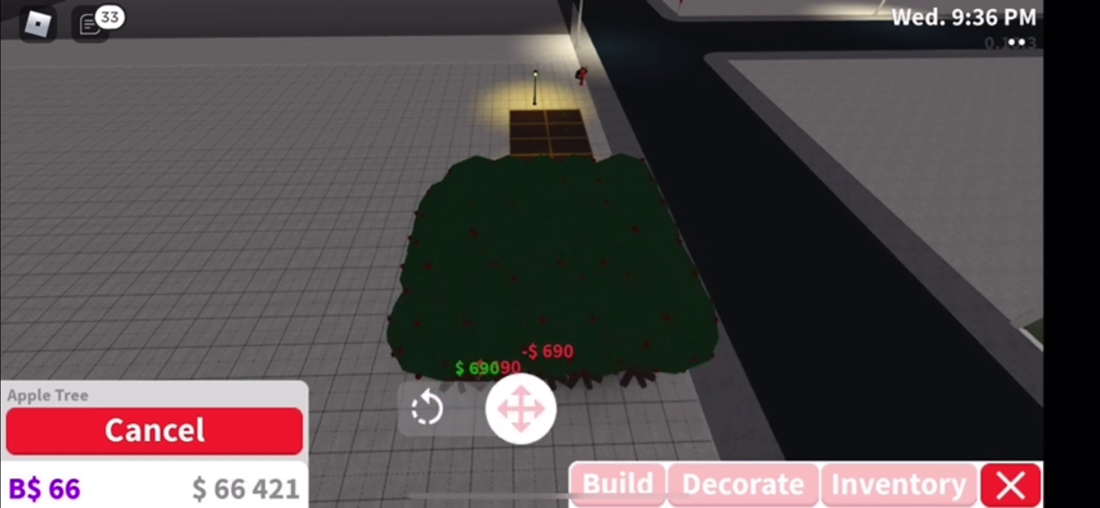
{"action": "left_click", "coordinate": [155, 429]}
{"action": "left_click_drag", "start_coordinate": [344, 215], "coordinate": [688, 215]}
{"action": "scroll", "coordinate": [550, 172], "scroll_direction": "up", "scroll_amount": 5}
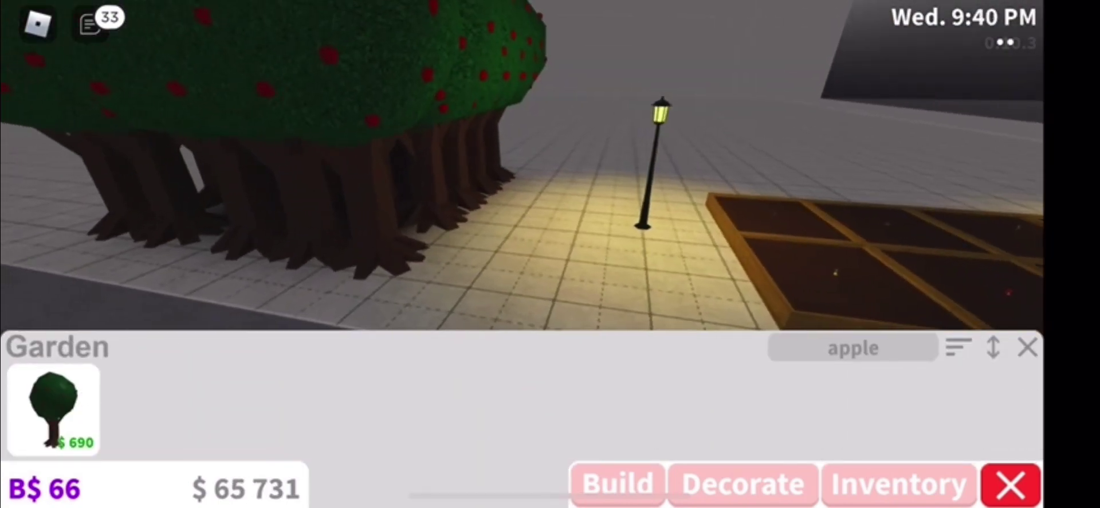
{"action": "left_click", "coordinate": [853, 347]}
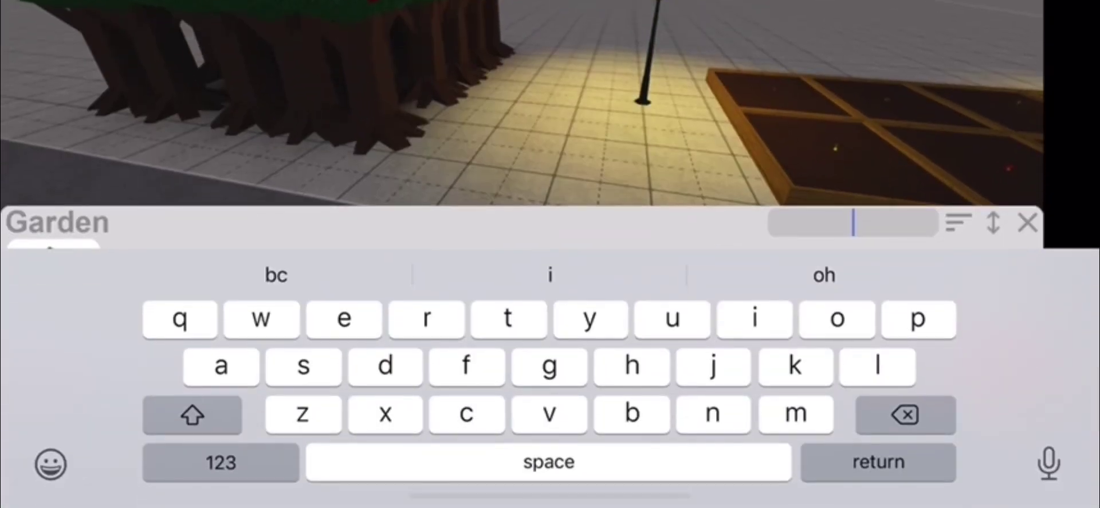
{"action": "type", "text": "ladder"}
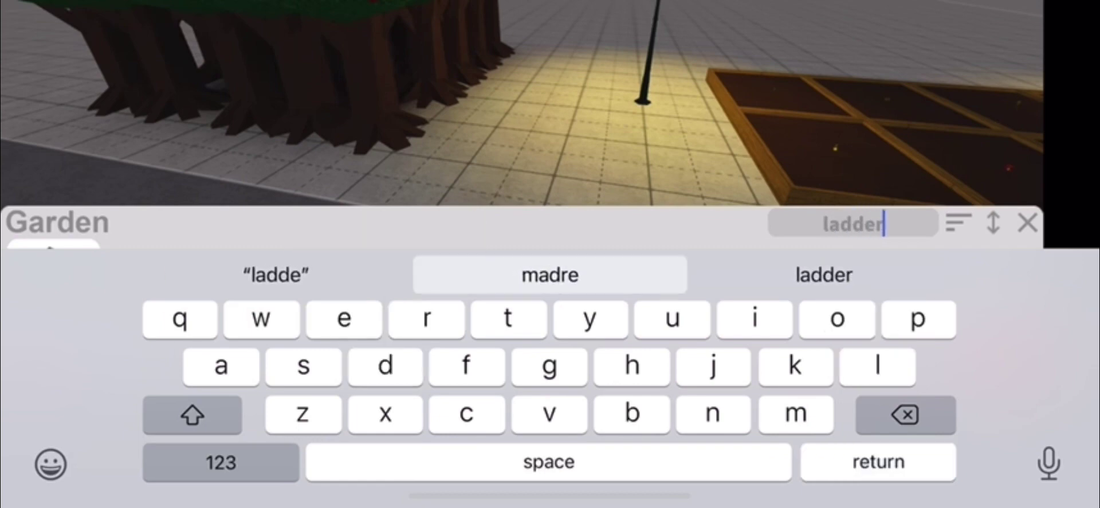
Step: Search for 'ladder' and place the $230 Standard Ladder against the apple trees
{"action": "key", "text": "Return"}
{"action": "left_click", "coordinate": [853, 224]}
{"action": "key", "text": "Return"}
{"action": "left_click", "coordinate": [853, 227]}
{"action": "type", "text": "ha"}
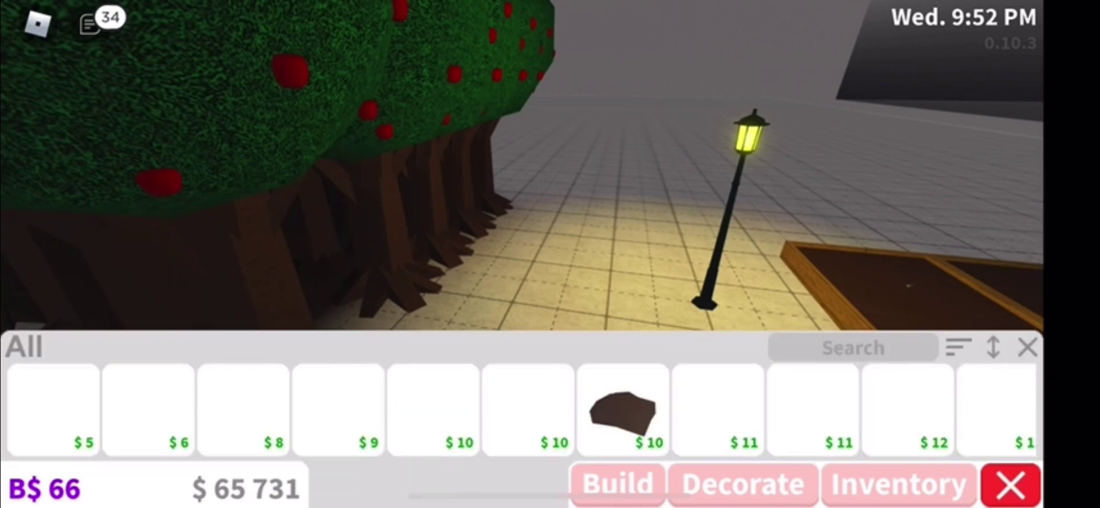
{"action": "left_click", "coordinate": [853, 347]}
{"action": "type", "text": "ladder"}
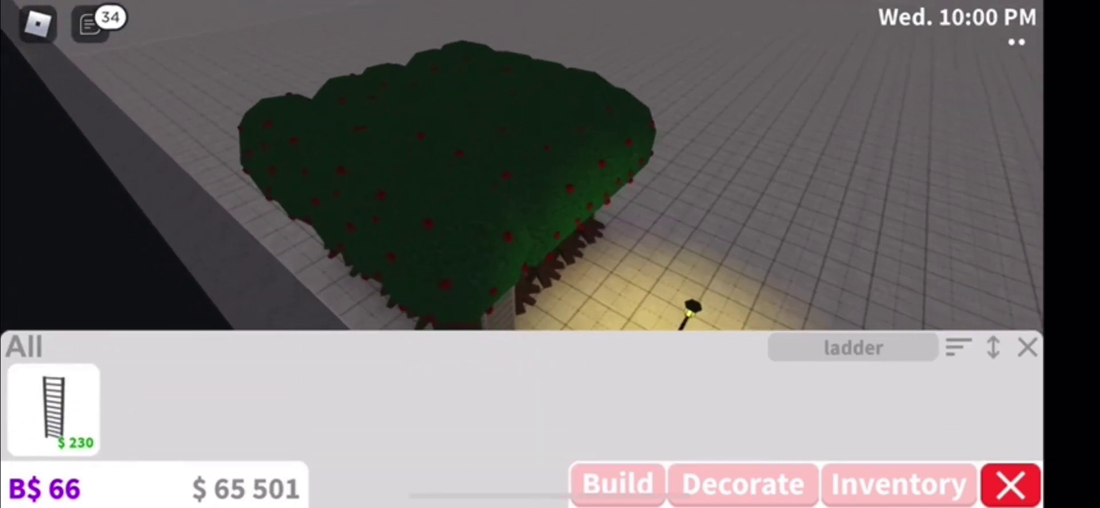
{"action": "left_click", "coordinate": [617, 483]}
{"action": "left_click", "coordinate": [933, 386]}
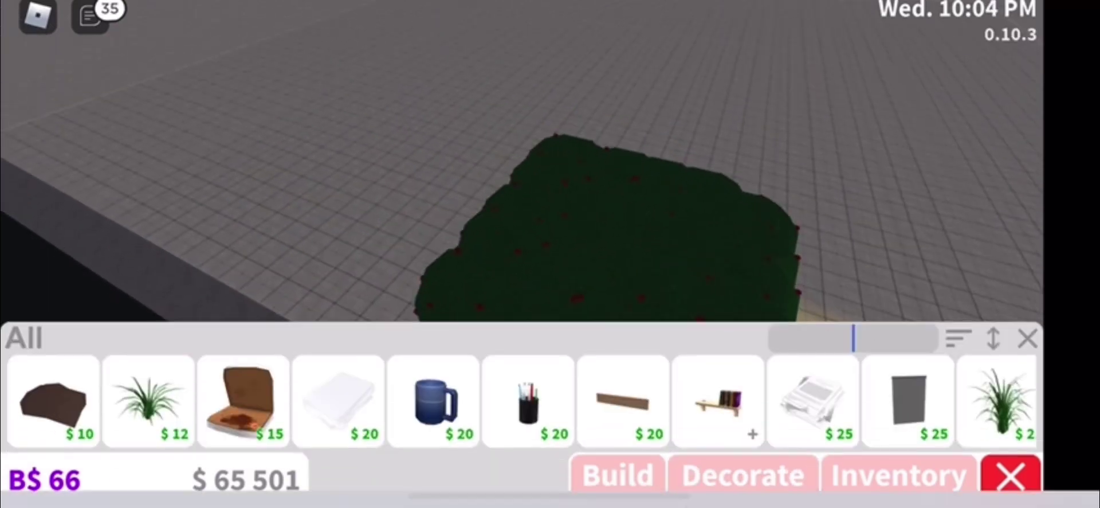
Step: Search for 'light' and choose Classic Hanging Lights from Fences
{"action": "left_click", "coordinate": [851, 346]}
{"action": "type", "text": "light"}
{"action": "key", "text": "Return"}
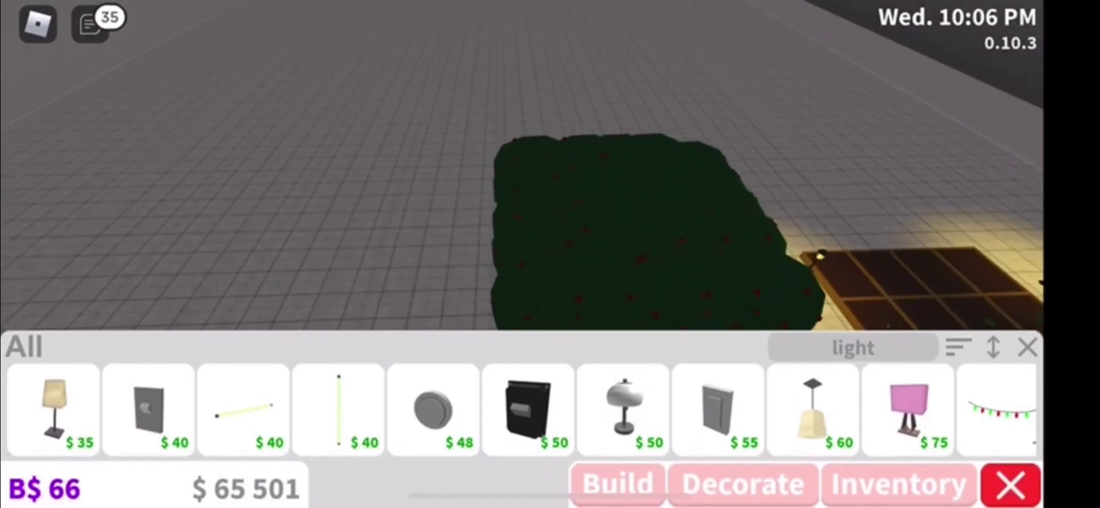
{"action": "scroll", "coordinate": [516, 409], "scroll_direction": "right", "scroll_amount": 5}
{"action": "scroll", "coordinate": [515, 408], "scroll_direction": "right", "scroll_amount": 6}
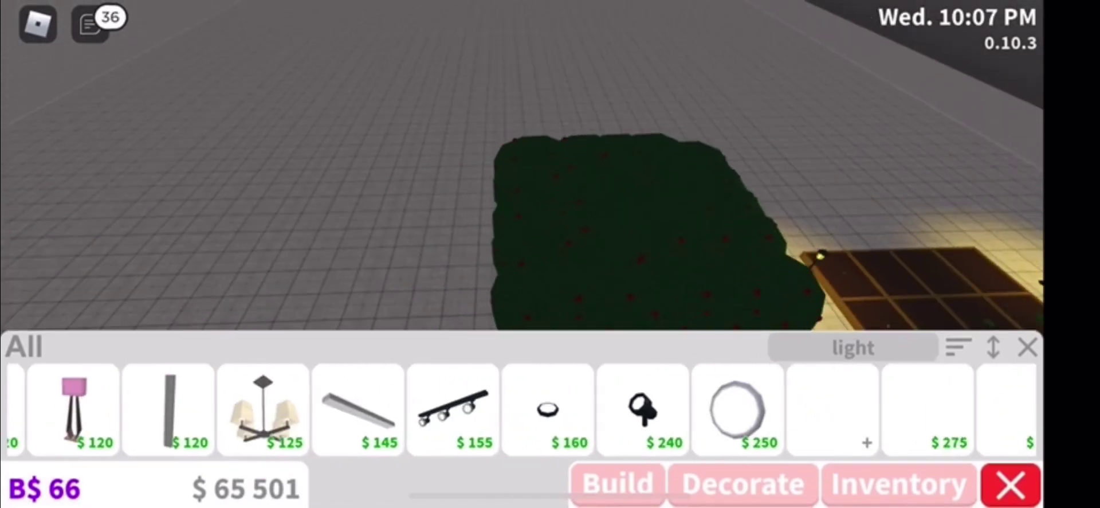
{"action": "left_click", "coordinate": [1026, 347]}
{"action": "scroll", "coordinate": [515, 409], "scroll_direction": "right", "scroll_amount": 6}
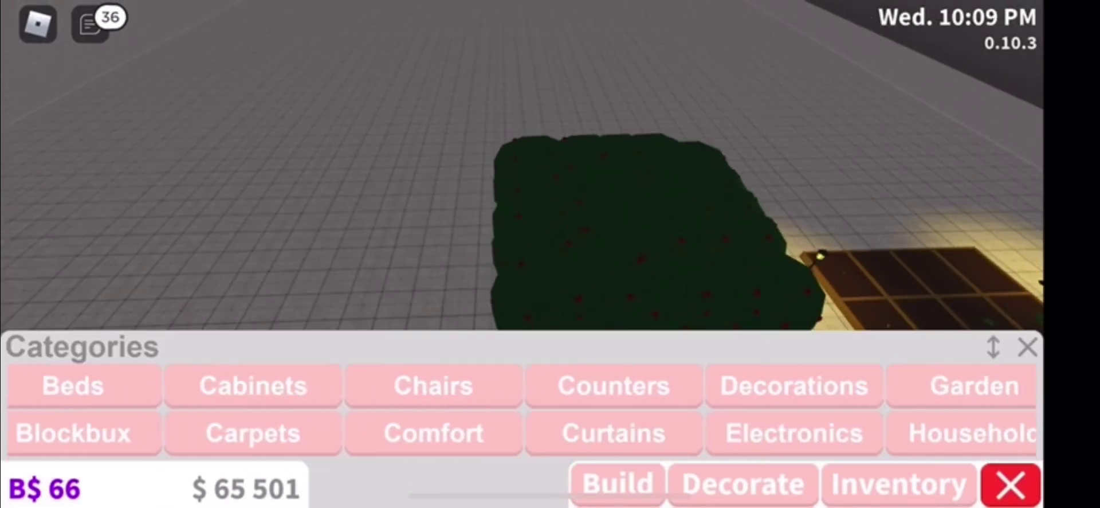
{"action": "left_click", "coordinate": [816, 385]}
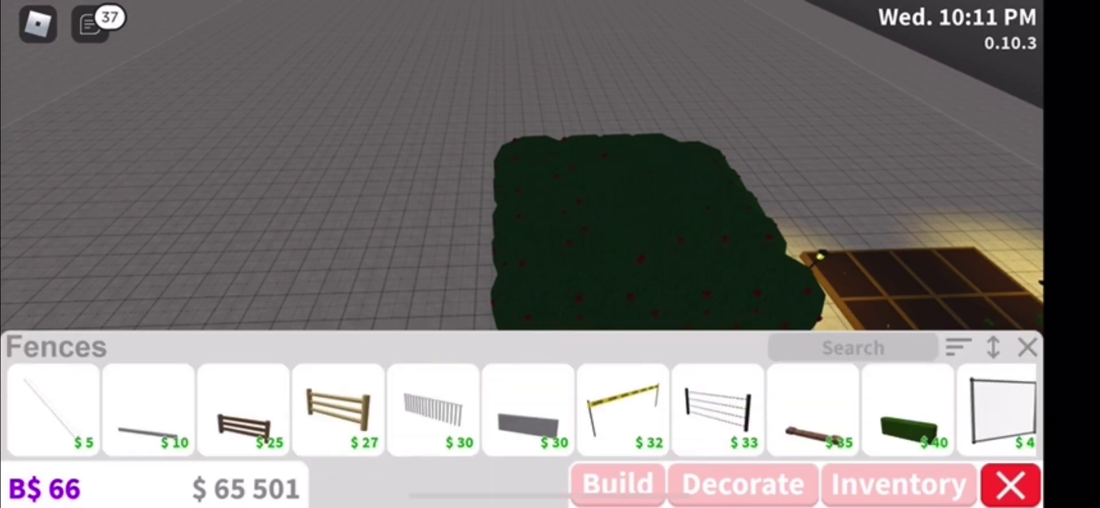
{"action": "scroll", "coordinate": [516, 409], "scroll_direction": "right", "scroll_amount": 6}
{"action": "scroll", "coordinate": [515, 408], "scroll_direction": "right", "scroll_amount": 8}
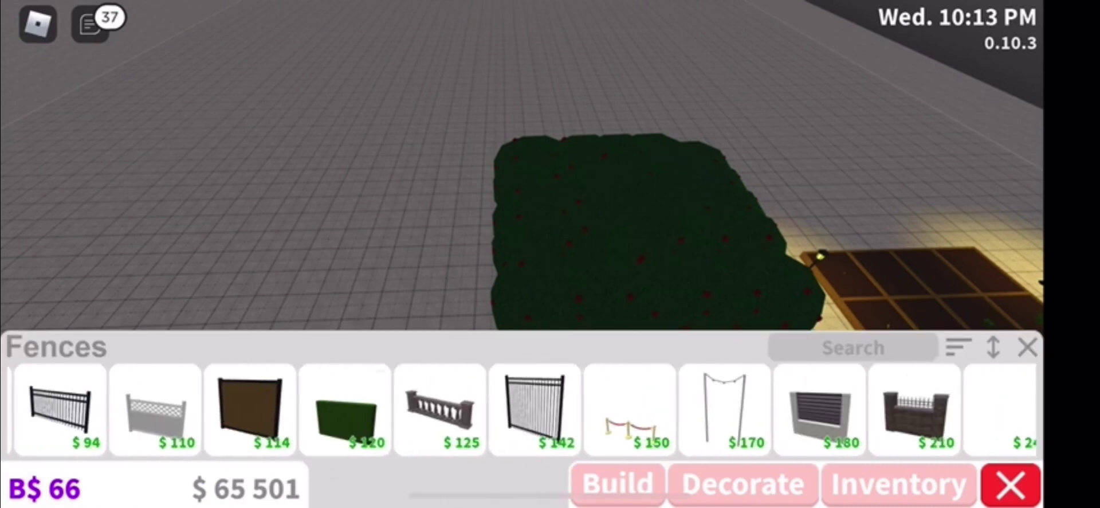
{"action": "scroll", "coordinate": [515, 409], "scroll_direction": "right", "scroll_amount": 6}
{"action": "left_click", "coordinate": [636, 400]}
Step: String Classic Hanging Lights along the apple tree block
{"action": "left_click_drag", "start_coordinate": [486, 325], "coordinate": [563, 464]}
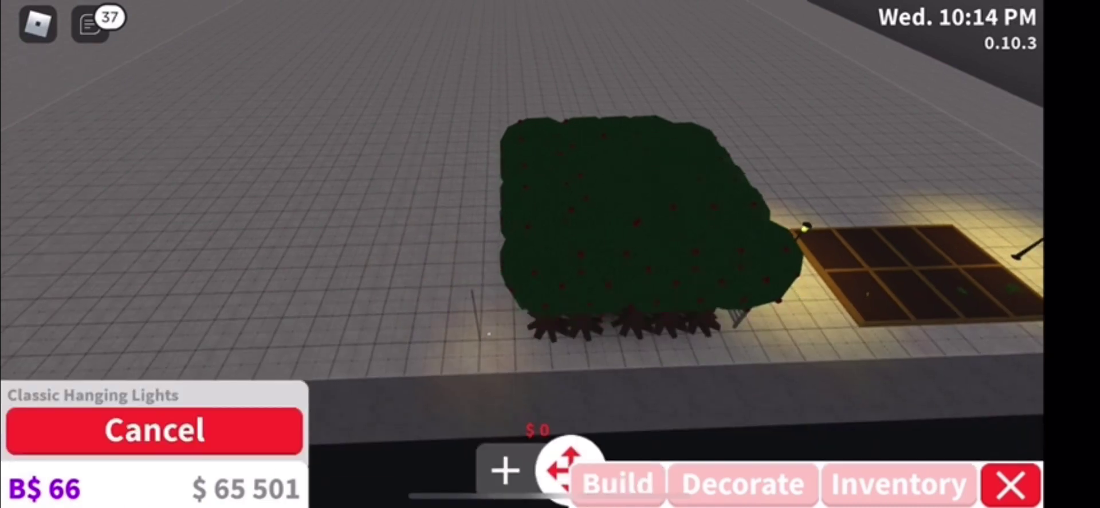
{"action": "left_click", "coordinate": [489, 333]}
{"action": "right_click", "coordinate": [774, 172]}
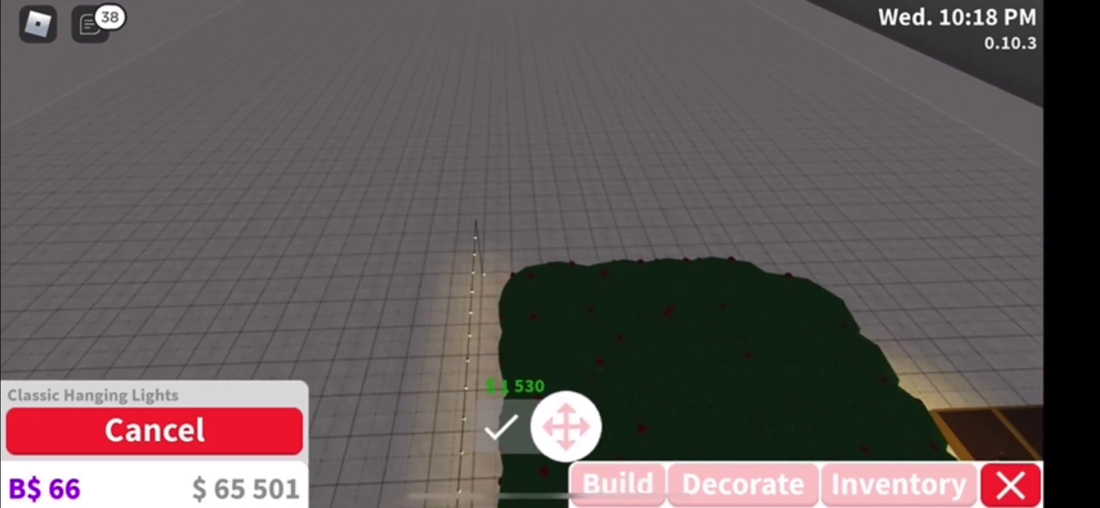
{"action": "left_click", "coordinate": [465, 417]}
{"action": "left_click_drag", "start_coordinate": [566, 424], "coordinate": [616, 401]}
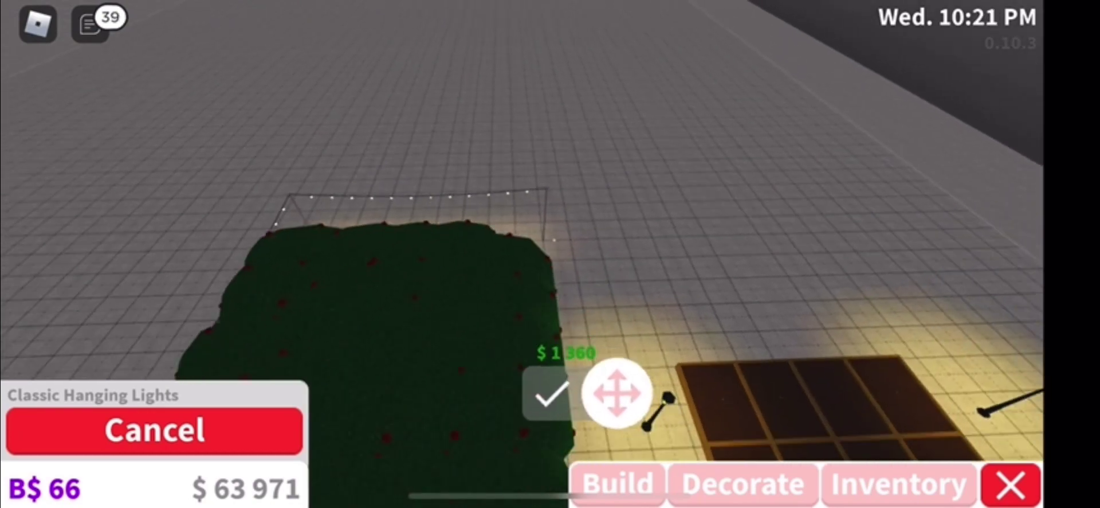
{"action": "left_click_drag", "start_coordinate": [773, 215], "coordinate": [773, 155]}
{"action": "left_click", "coordinate": [556, 344]}
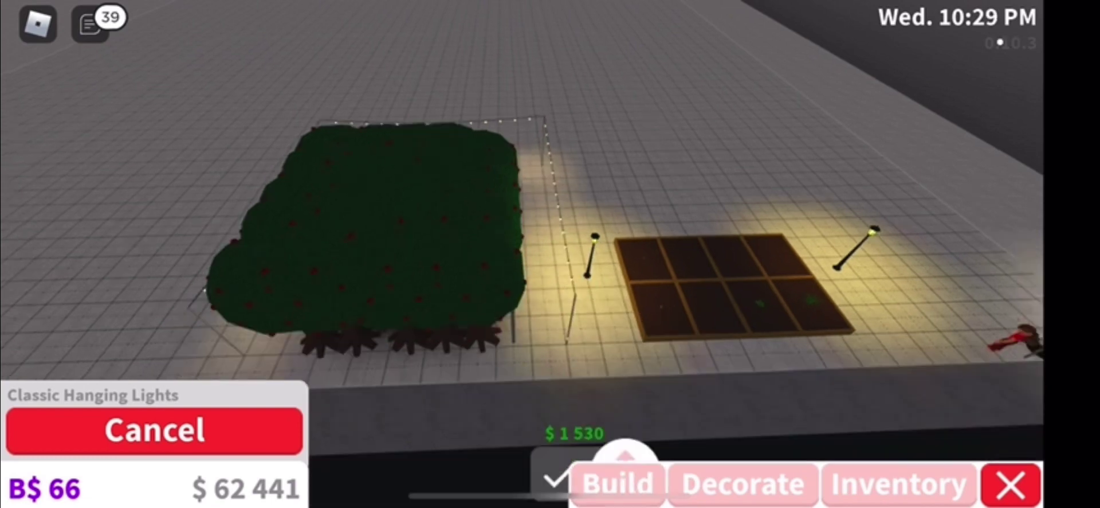
Step: Cancel the pending placement and exit Build Mode
{"action": "left_click_drag", "start_coordinate": [774, 258], "coordinate": [773, 129]}
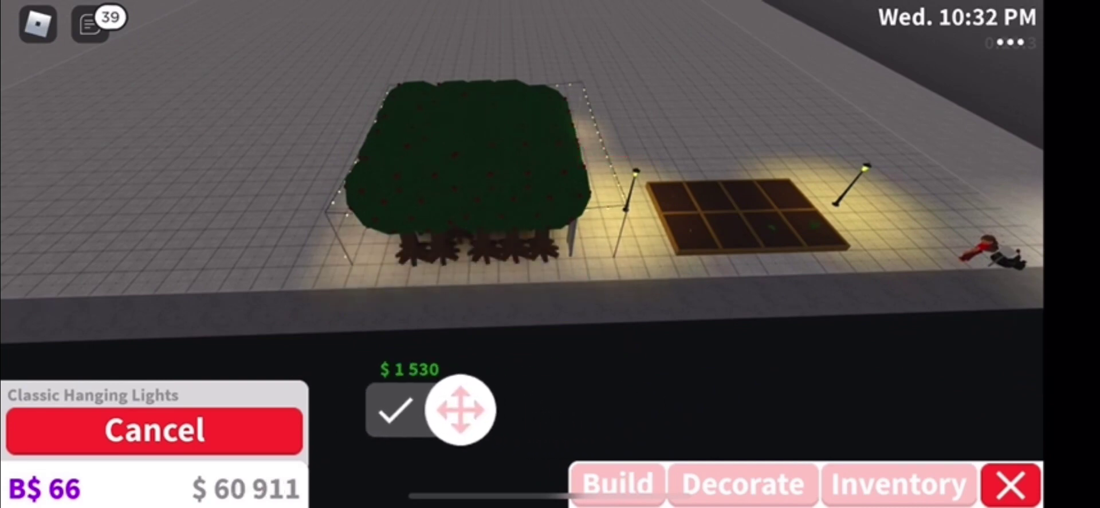
{"action": "left_click", "coordinate": [155, 429]}
{"action": "left_click_drag", "start_coordinate": [550, 172], "coordinate": [773, 172]}
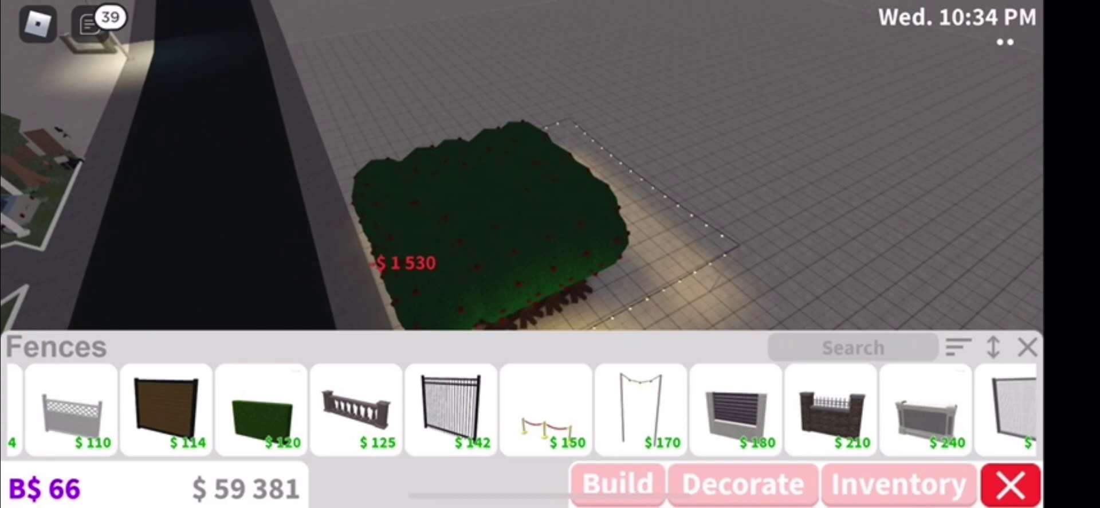
{"action": "left_click", "coordinate": [1011, 484]}
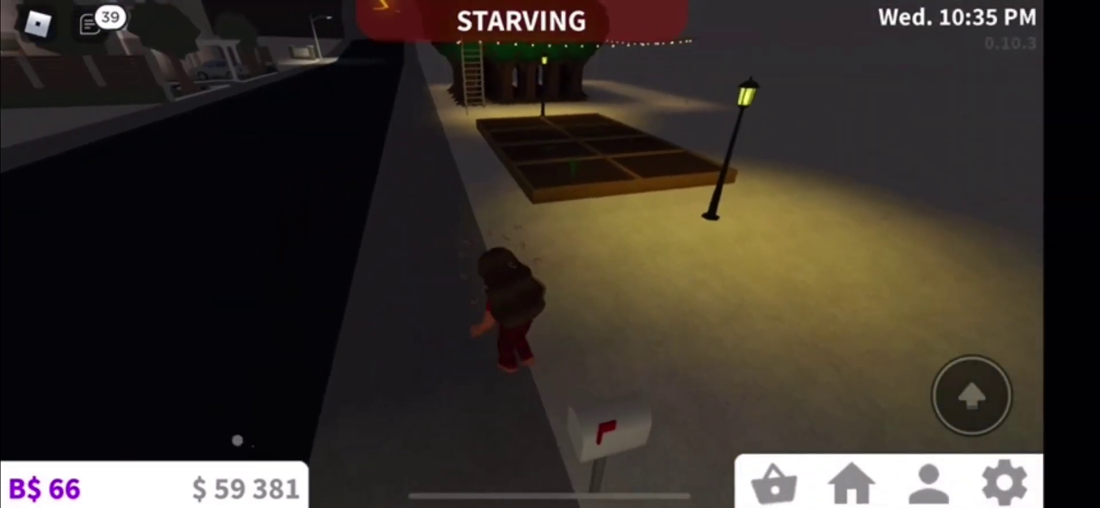
Step: Walk past the planters, climb the apple tree ladder, and return to its foot
{"action": "key", "text": "w"}
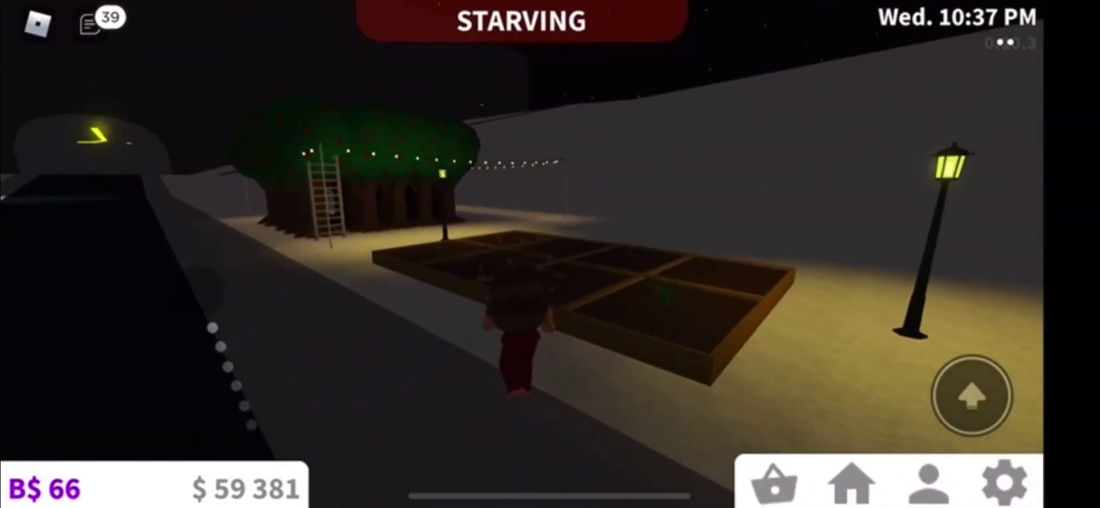
{"action": "key", "text": "w"}
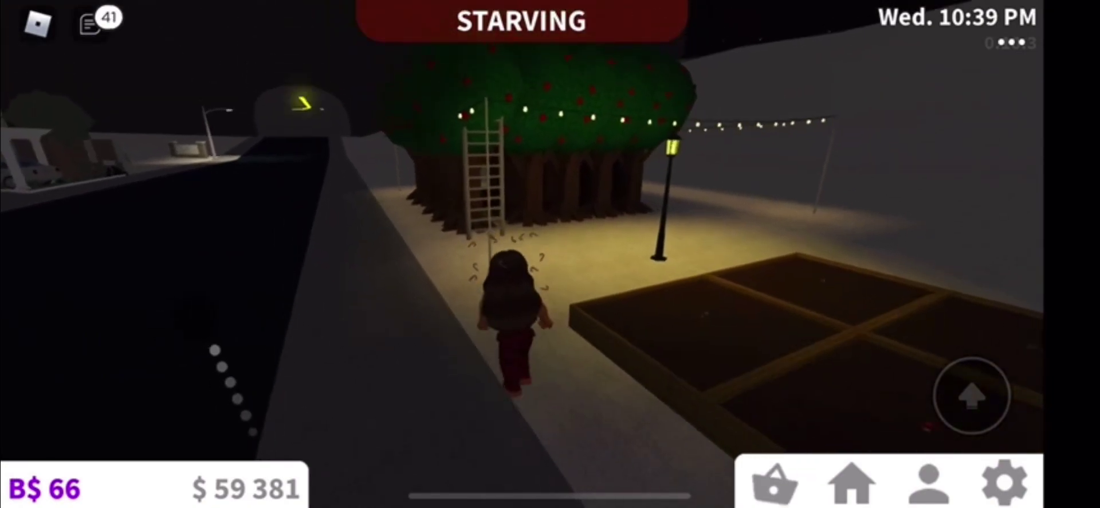
{"action": "key", "text": "w"}
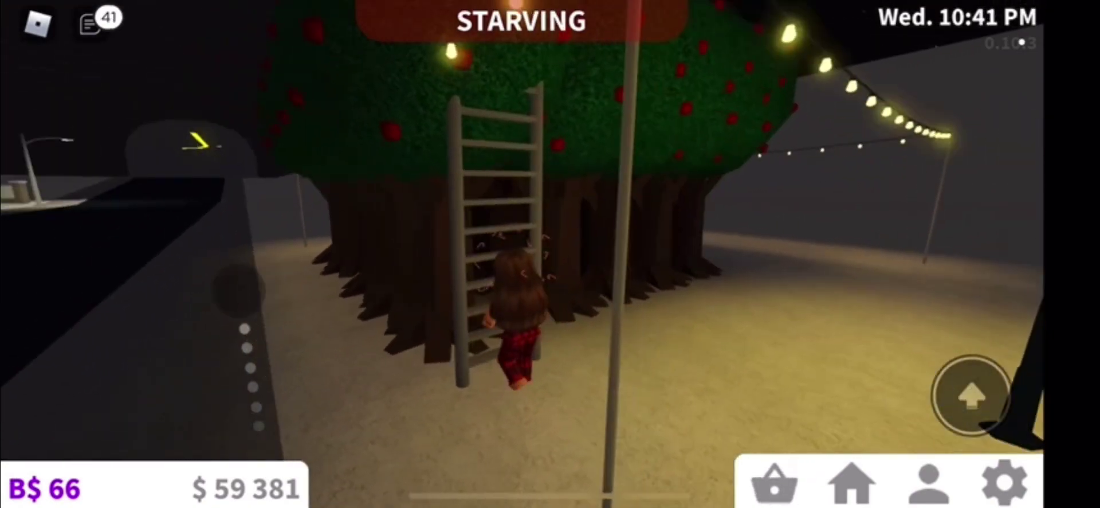
{"action": "key", "text": "s"}
{"action": "key", "text": "w"}
{"action": "key", "text": "s"}
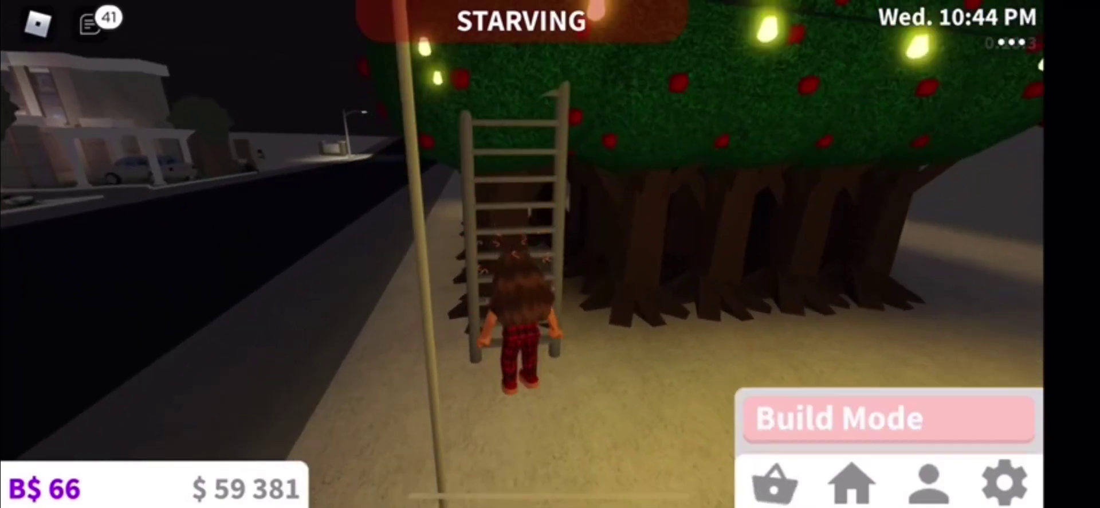
Step: Enter Build Mode and move the Standard Ladder against the apple tree's base
{"action": "left_click", "coordinate": [889, 309]}
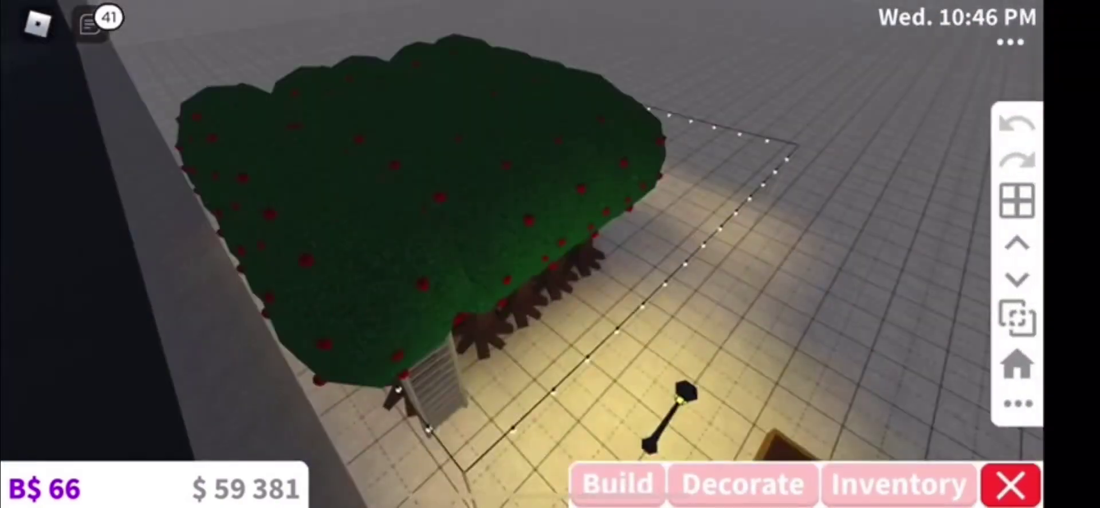
{"action": "left_click_drag", "start_coordinate": [550, 258], "coordinate": [429, 259]}
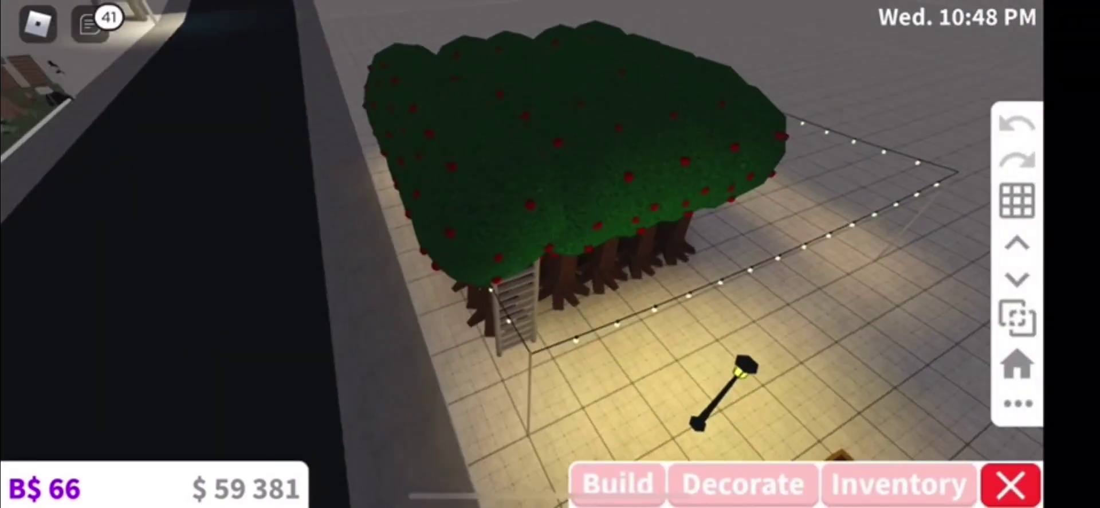
{"action": "scroll", "coordinate": [550, 259], "scroll_direction": "up", "scroll_amount": 3}
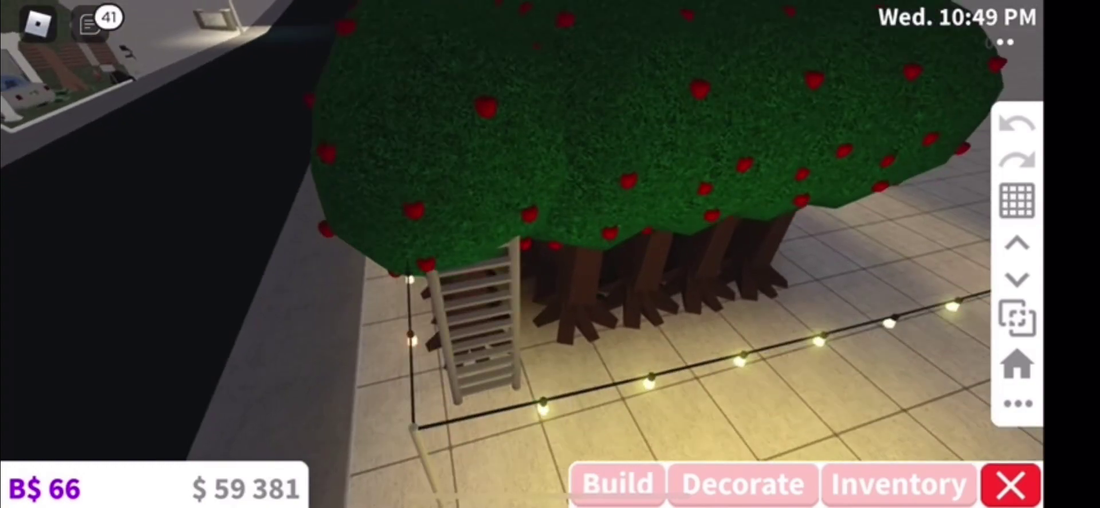
{"action": "left_click_drag", "start_coordinate": [550, 259], "coordinate": [464, 224]}
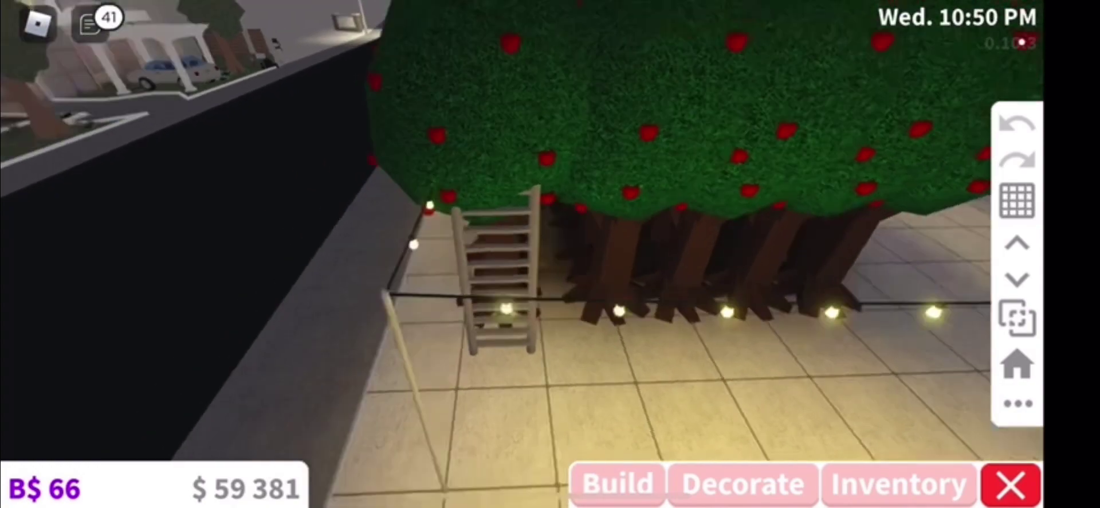
{"action": "left_click", "coordinate": [528, 258]}
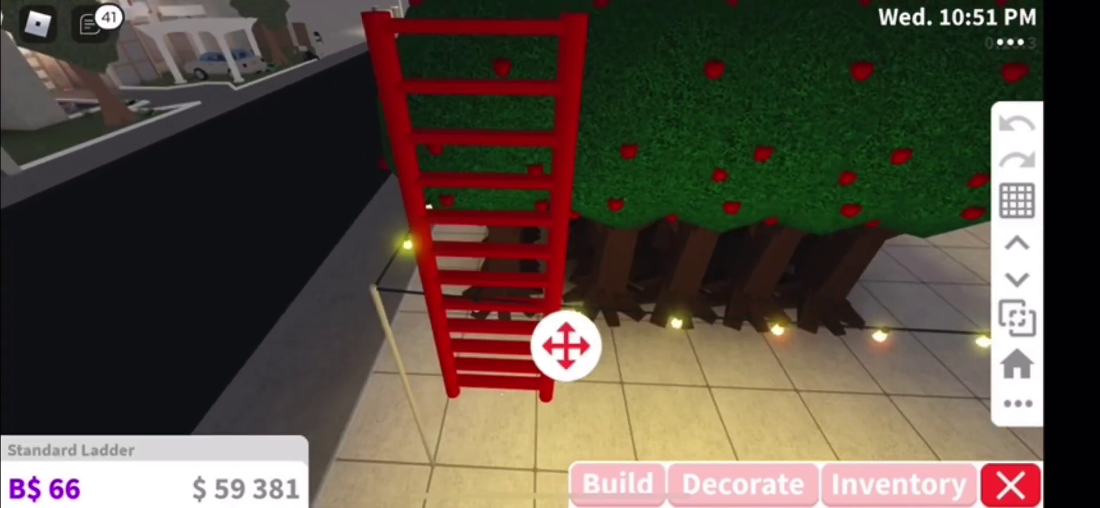
{"action": "left_click", "coordinate": [565, 347]}
{"action": "left_click_drag", "start_coordinate": [566, 347], "coordinate": [597, 435]}
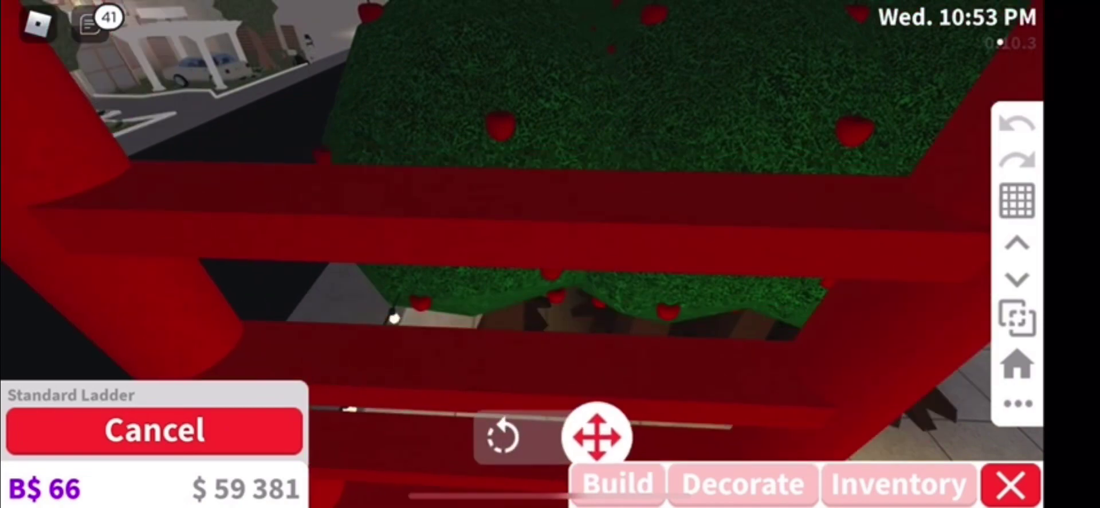
{"action": "left_click_drag", "start_coordinate": [550, 259], "coordinate": [602, 327]}
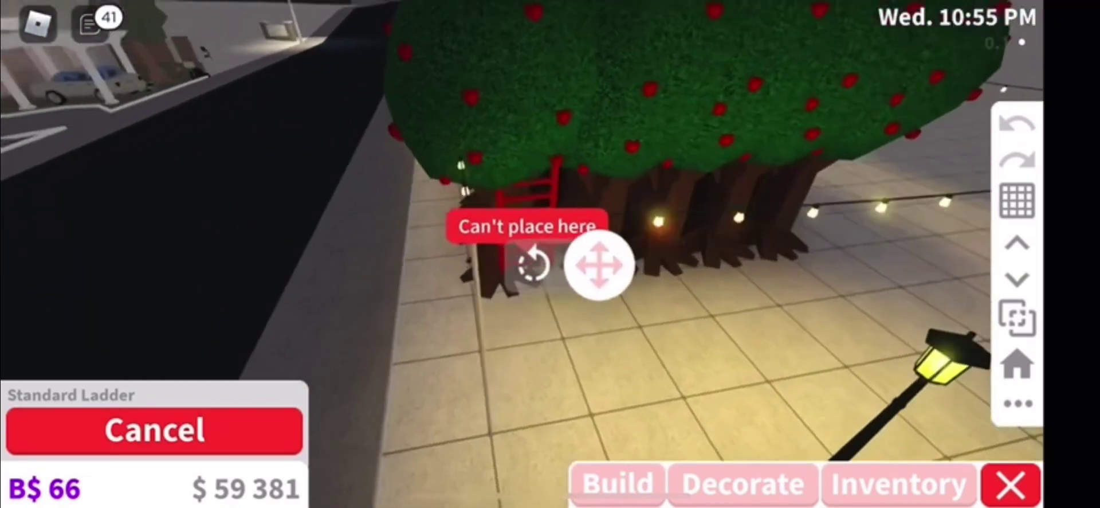
{"action": "left_click_drag", "start_coordinate": [550, 258], "coordinate": [602, 345]}
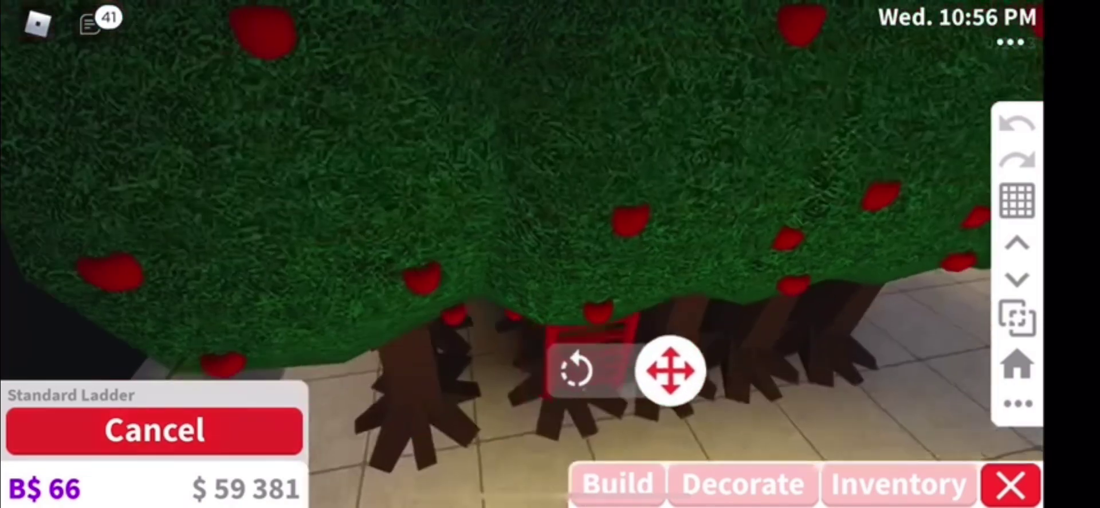
{"action": "left_click_drag", "start_coordinate": [550, 215], "coordinate": [481, 276]}
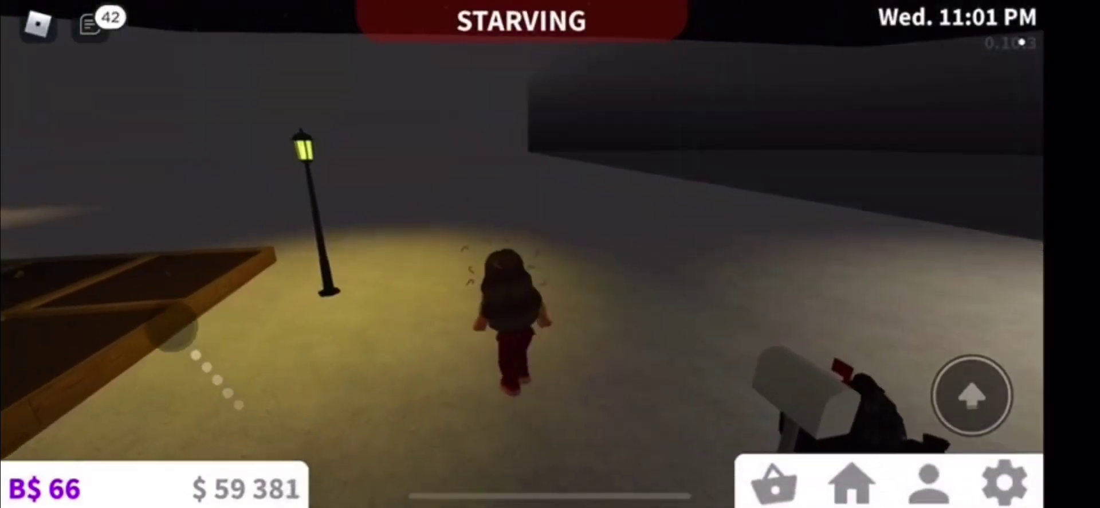
Step: Swing the view around the character, then enter Build Mode over the apple trees
{"action": "left_click_drag", "start_coordinate": [688, 258], "coordinate": [429, 259]}
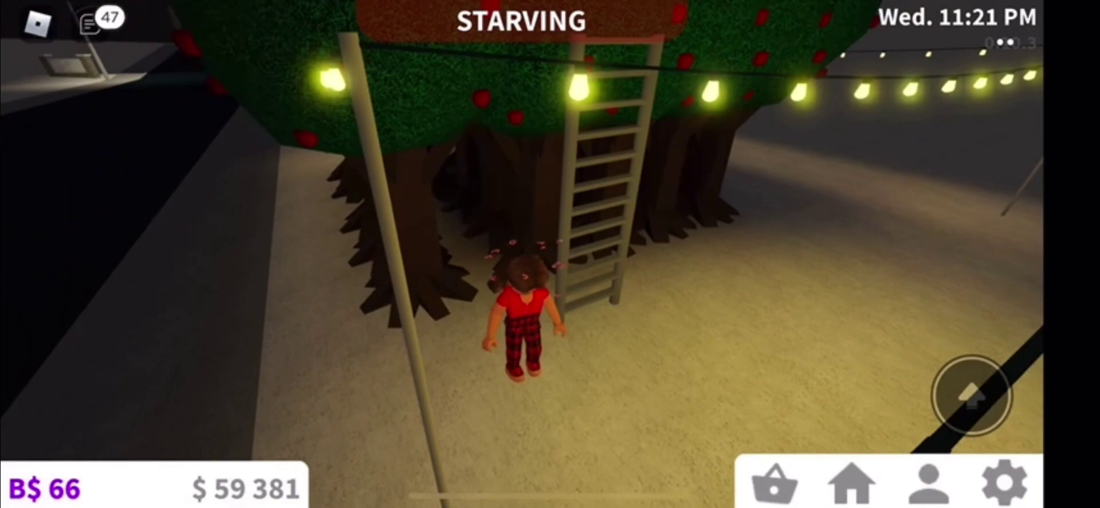
{"action": "left_click", "coordinate": [889, 308]}
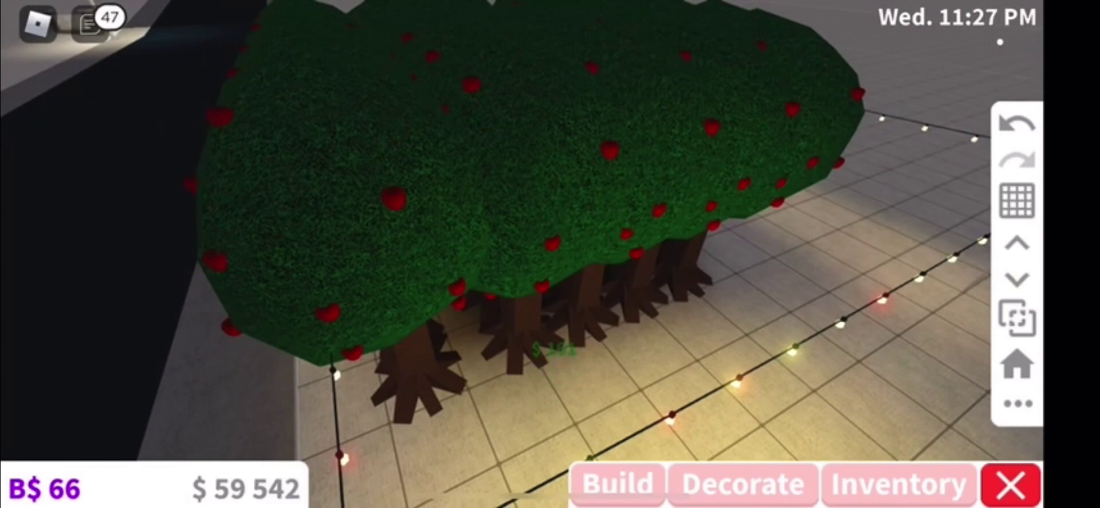
Step: Place Plain Stairs from the Stairs build category in front of the apple trees
{"action": "left_click", "coordinate": [617, 484]}
{"action": "scroll", "coordinate": [516, 413], "scroll_direction": "right", "scroll_amount": 2}
{"action": "left_click", "coordinate": [908, 433]}
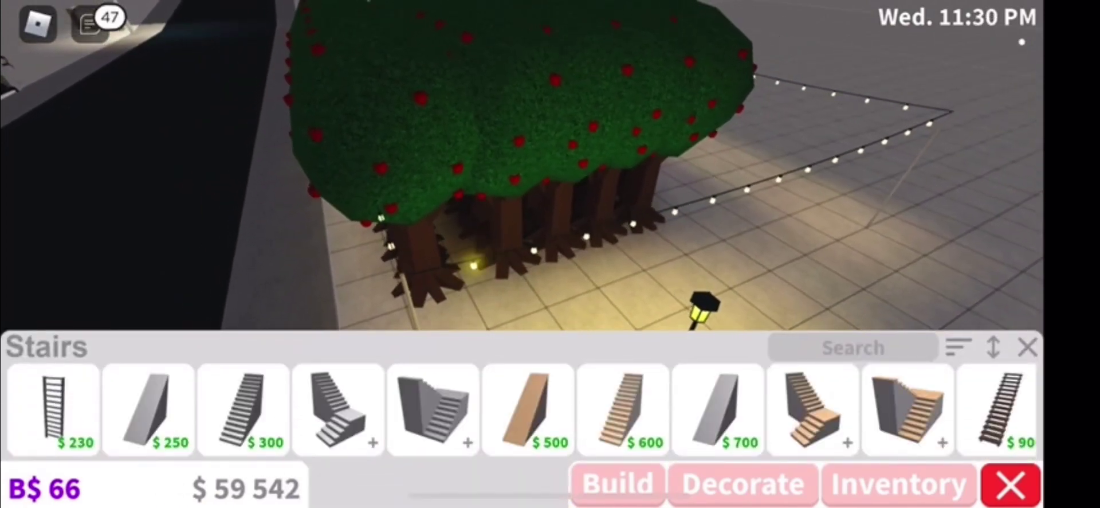
{"action": "left_click", "coordinate": [244, 410]}
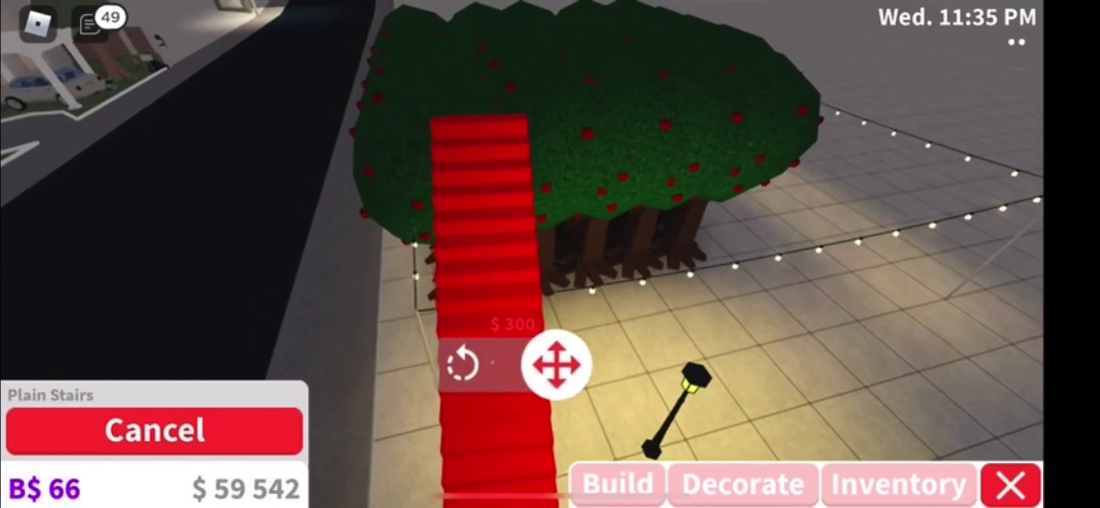
{"action": "left_click_drag", "start_coordinate": [471, 330], "coordinate": [601, 482]}
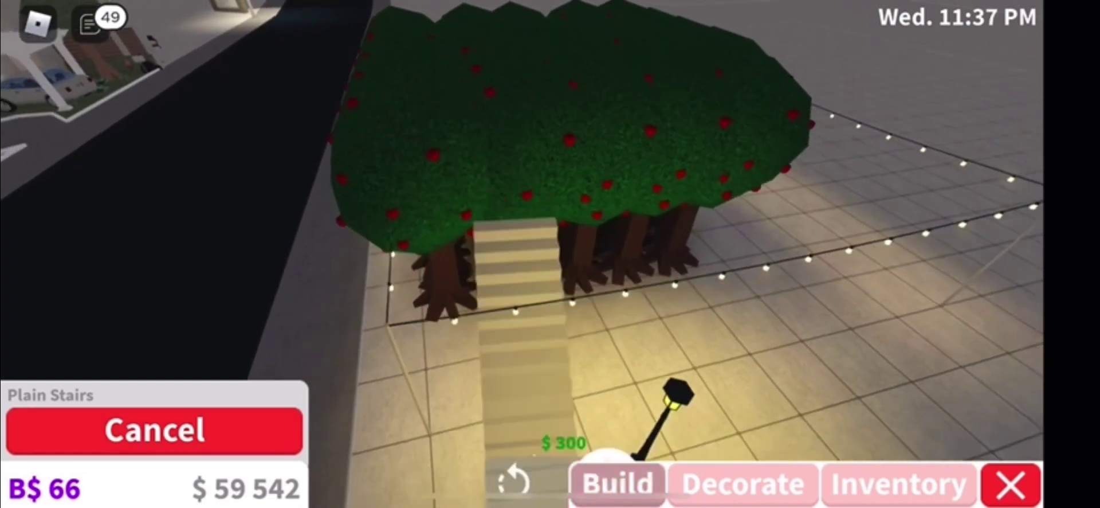
{"action": "left_click_drag", "start_coordinate": [601, 430], "coordinate": [601, 388]}
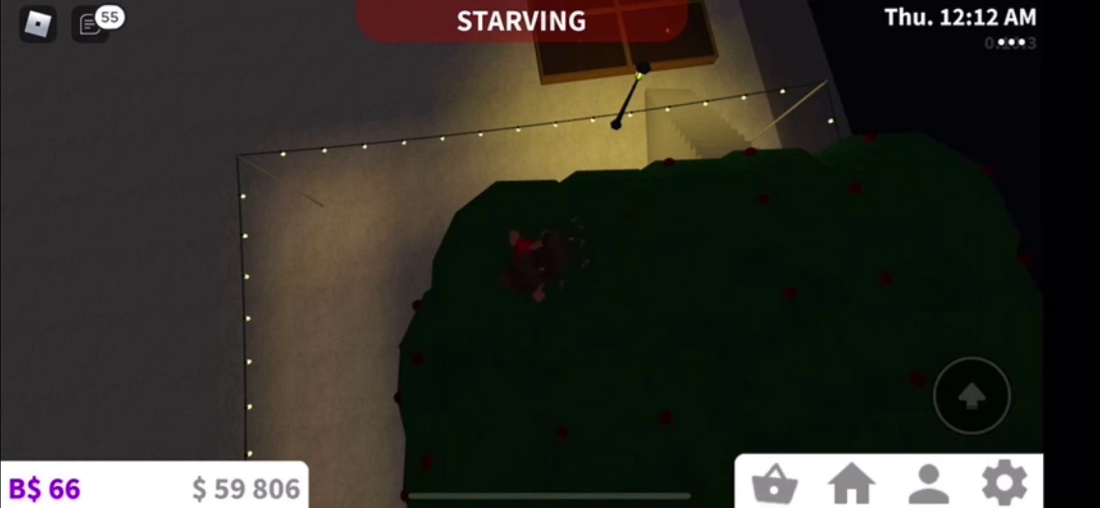
Step: Bring up the tree's options and harvest apples from atop the canopy
{"action": "left_click_drag", "start_coordinate": [550, 259], "coordinate": [430, 259]}
{"action": "left_click", "coordinate": [520, 249]}
{"action": "left_click", "coordinate": [688, 344]}
{"action": "left_click", "coordinate": [550, 258]}
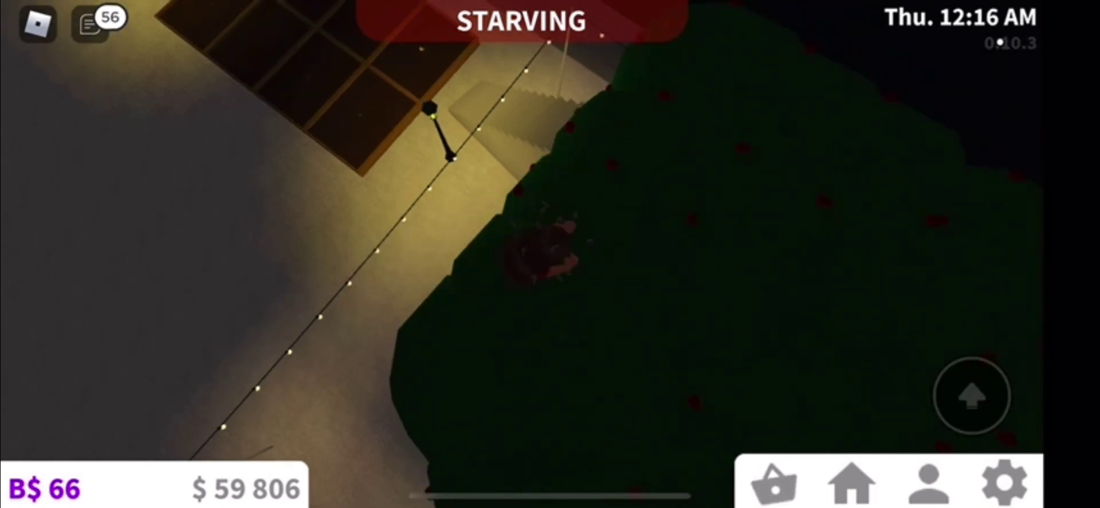
Step: Keep harvesting while orbiting the camera, then walk toward the planter boxes
{"action": "left_click_drag", "start_coordinate": [773, 259], "coordinate": [344, 259]}
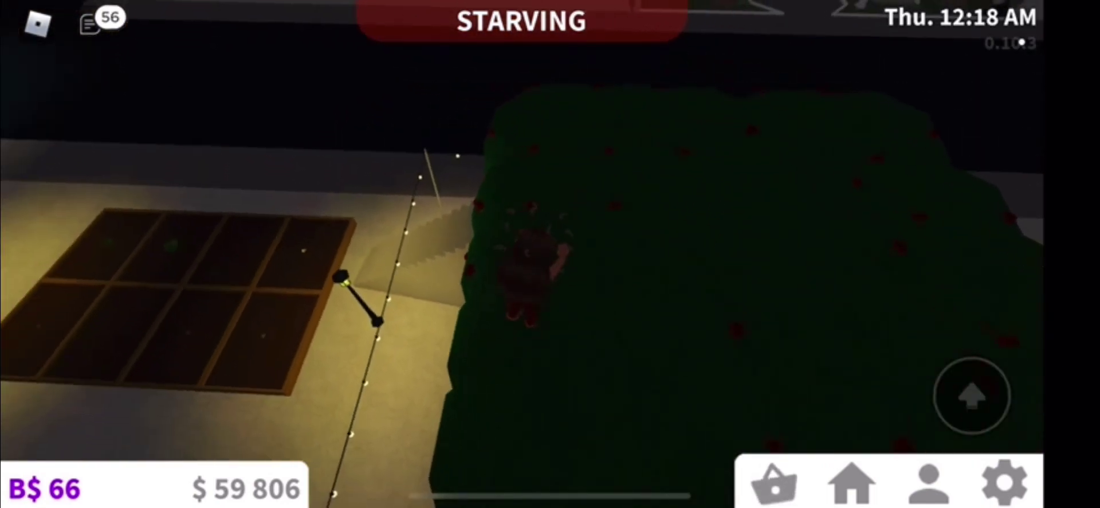
{"action": "left_click_drag", "start_coordinate": [688, 258], "coordinate": [601, 258]}
{"action": "left_click_drag", "start_coordinate": [774, 259], "coordinate": [344, 259]}
{"action": "left_click_drag", "start_coordinate": [773, 258], "coordinate": [344, 259]}
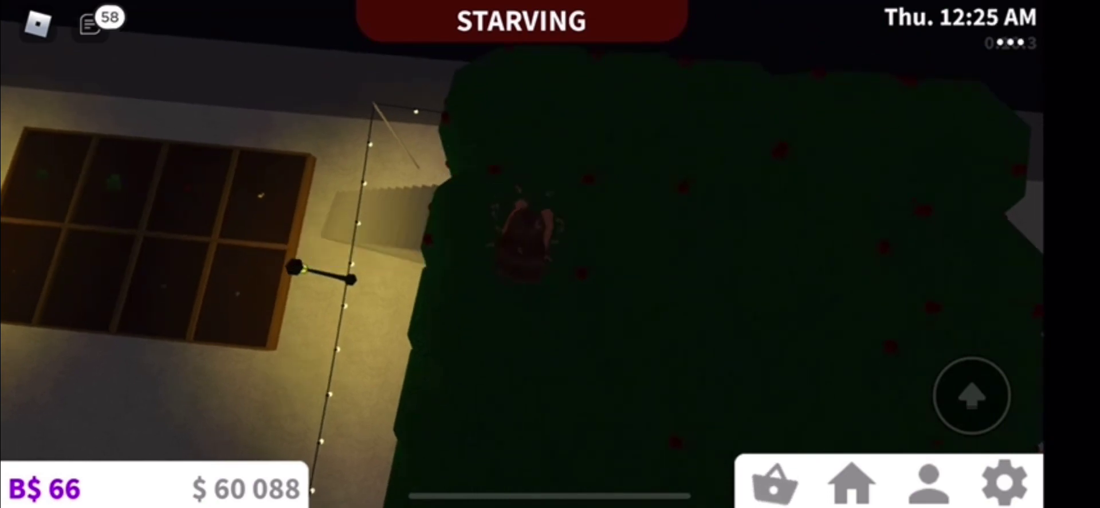
{"action": "left_click_drag", "start_coordinate": [773, 258], "coordinate": [344, 259]}
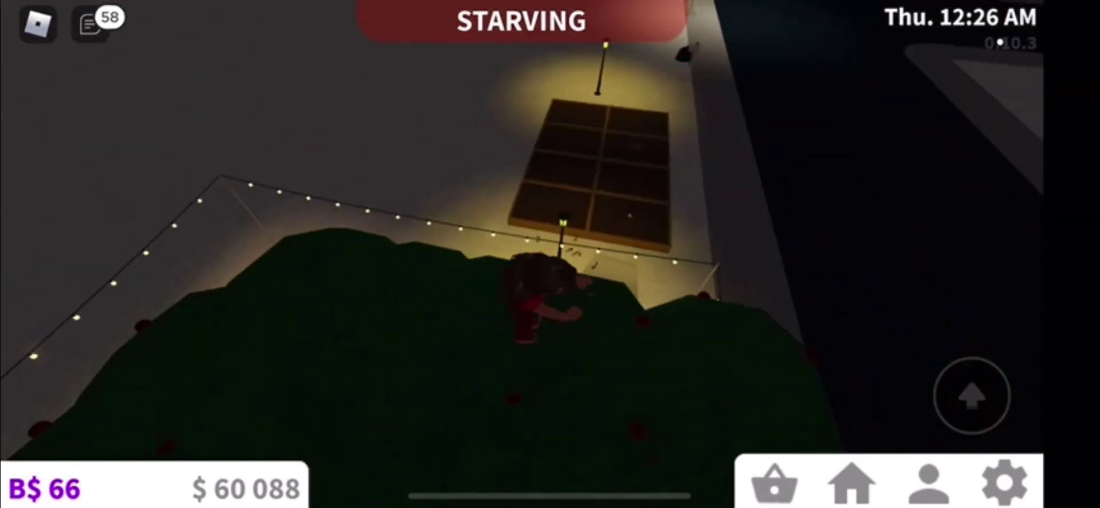
{"action": "left_click_drag", "start_coordinate": [773, 258], "coordinate": [344, 258]}
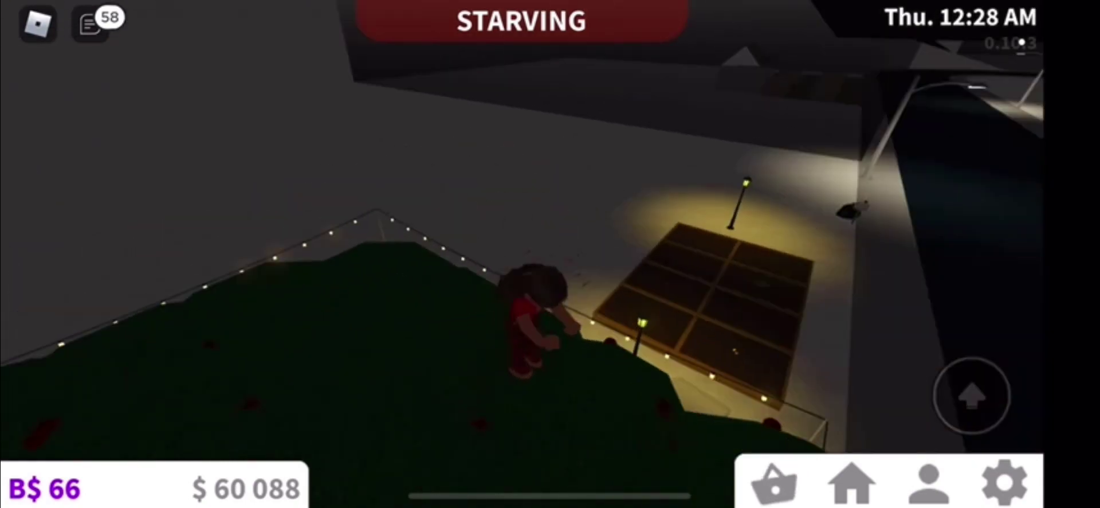
{"action": "left_click_drag", "start_coordinate": [774, 259], "coordinate": [344, 259]}
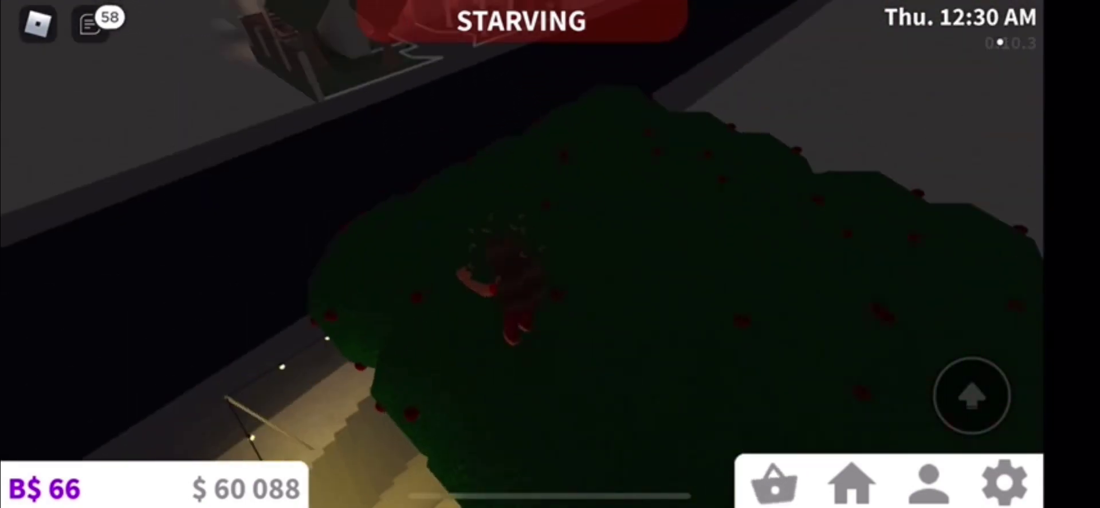
{"action": "left_click_drag", "start_coordinate": [773, 258], "coordinate": [344, 258]}
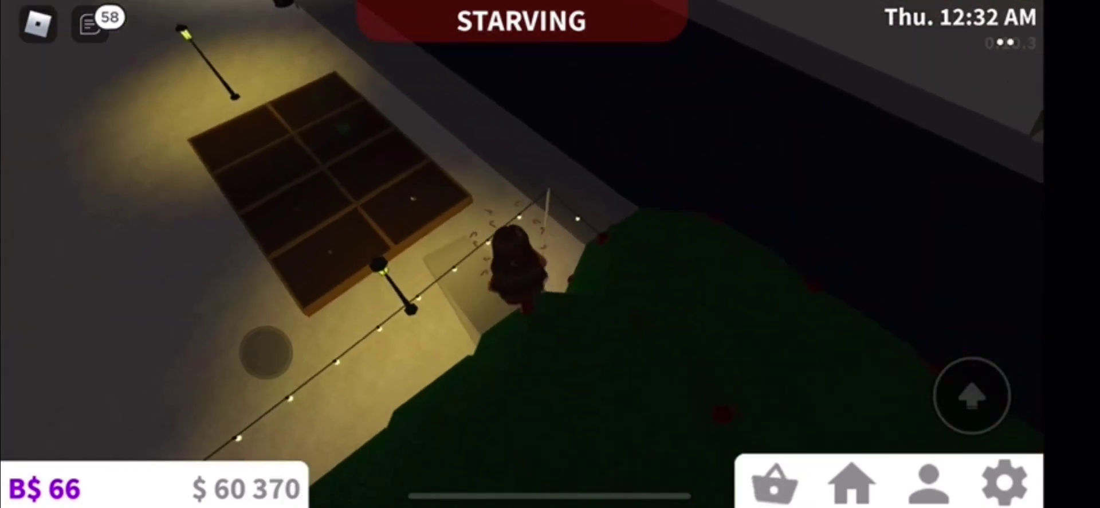
{"action": "key", "text": "w"}
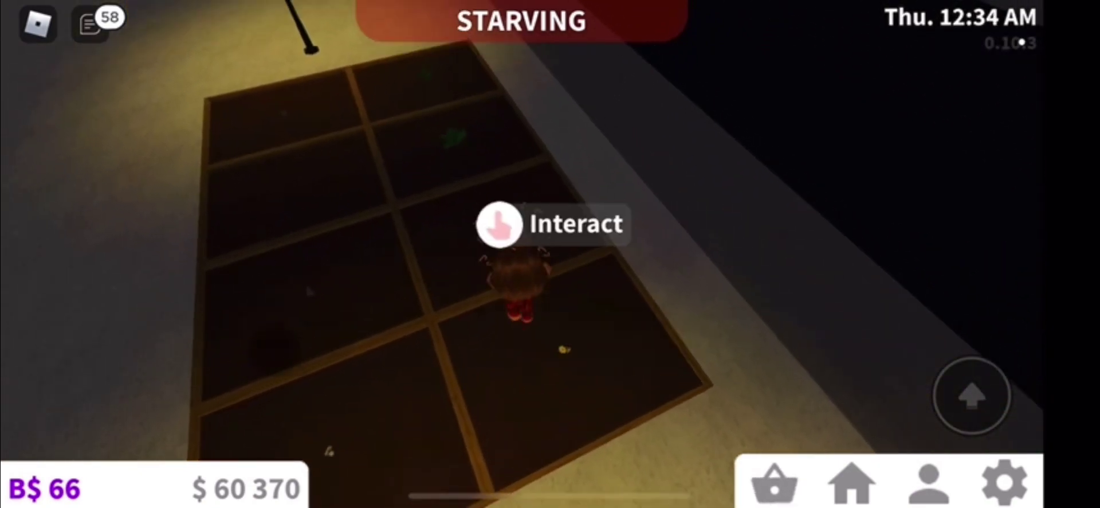
Step: Walk across the planter boxes to a box in the middle of the grid
{"action": "left_click_drag", "start_coordinate": [774, 259], "coordinate": [430, 172]}
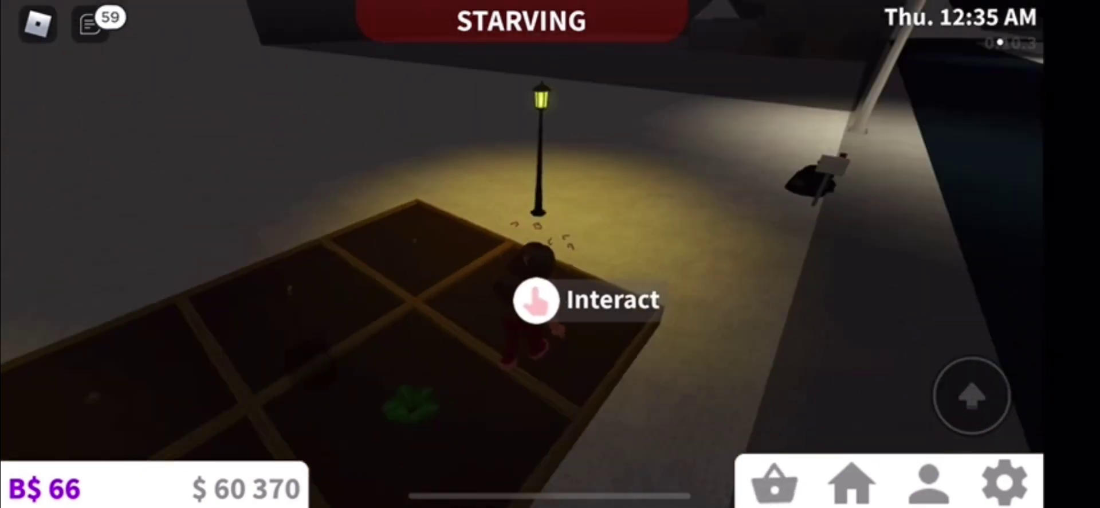
{"action": "key", "text": "w"}
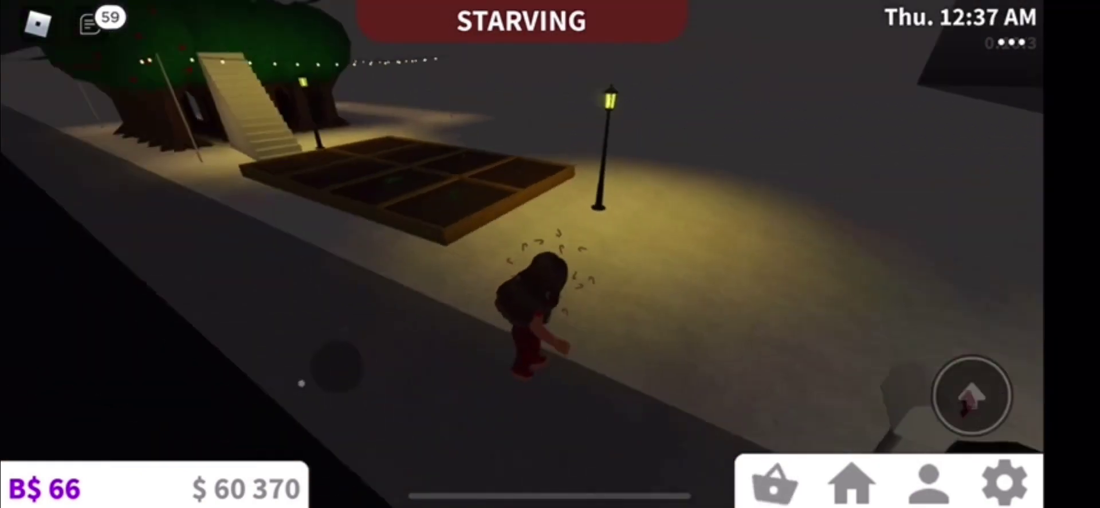
{"action": "key", "text": "w"}
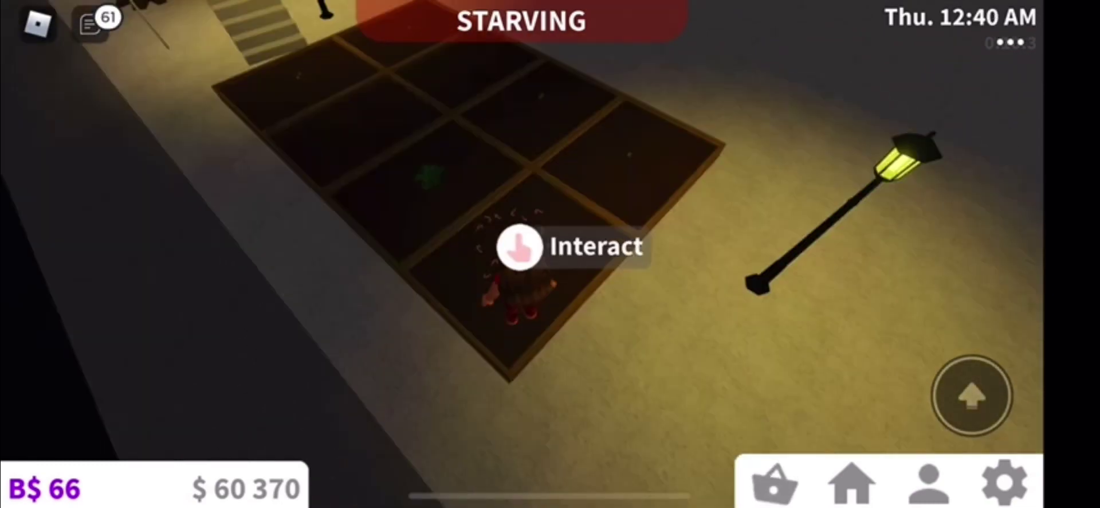
{"action": "left_click_drag", "start_coordinate": [774, 258], "coordinate": [515, 214]}
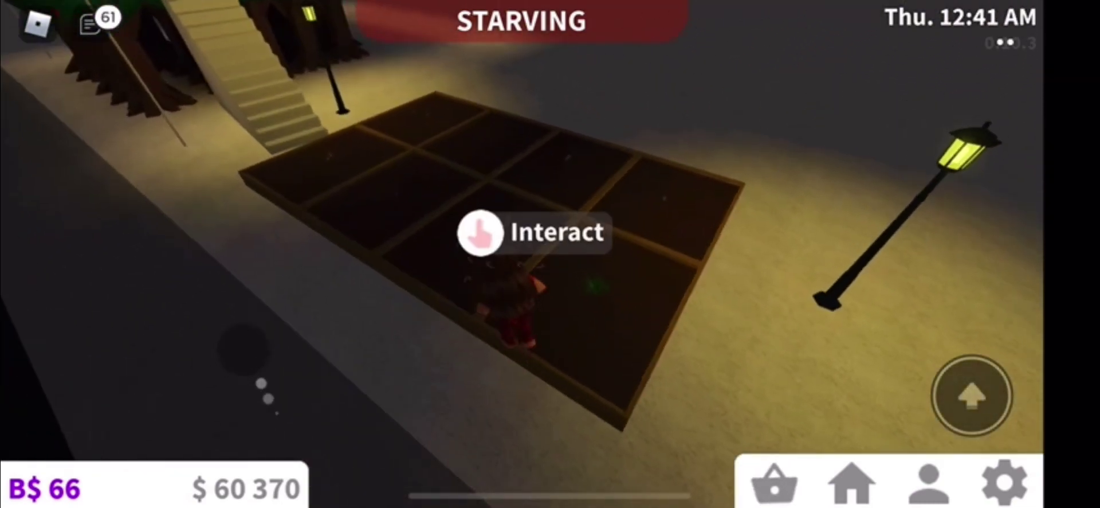
{"action": "left_click_drag", "start_coordinate": [774, 258], "coordinate": [430, 258]}
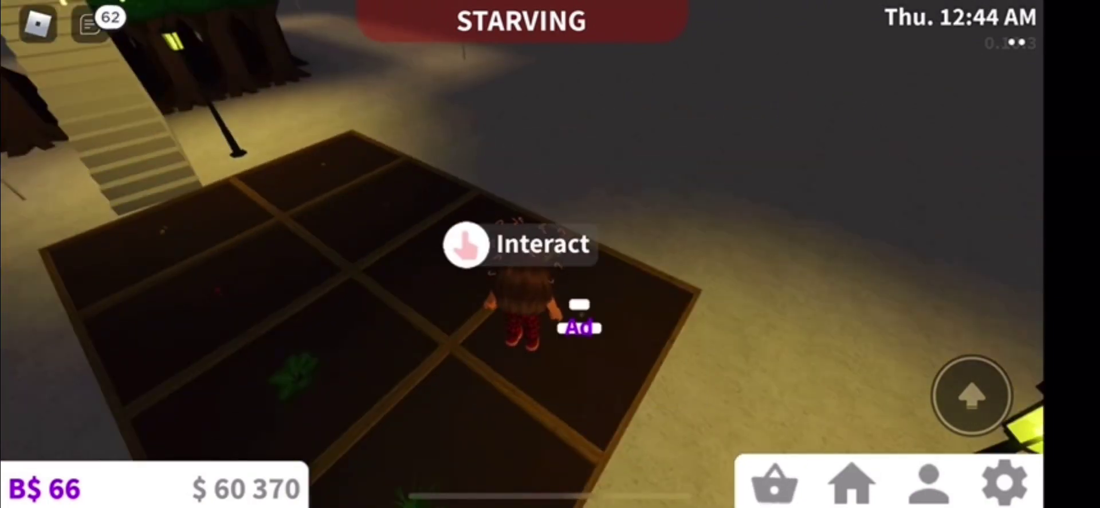
{"action": "left_click_drag", "start_coordinate": [773, 258], "coordinate": [429, 258]}
Step: Add fertilizer to that planter box for B$2 and confirm the purchase
{"action": "left_click", "coordinate": [567, 241]}
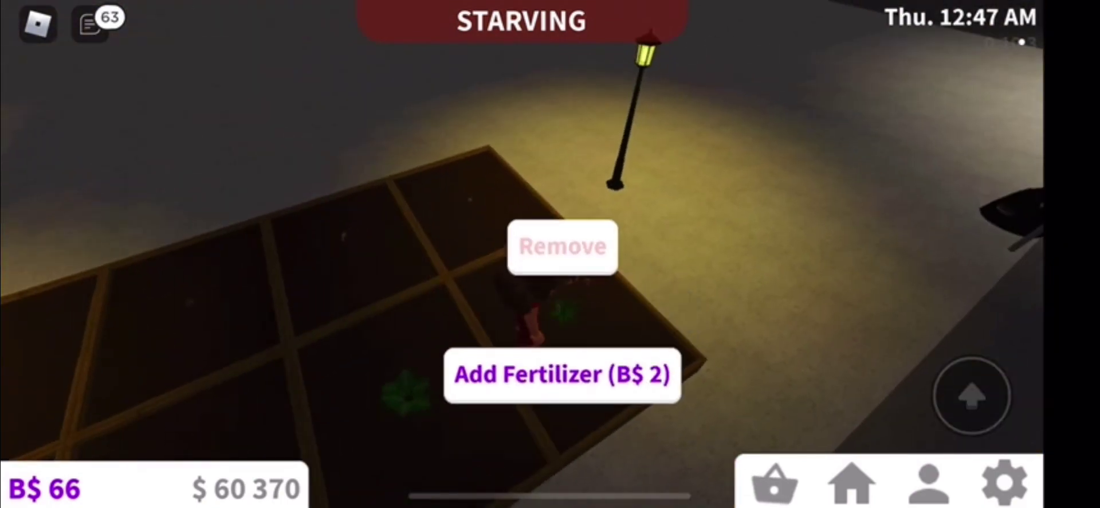
{"action": "left_click", "coordinate": [562, 378]}
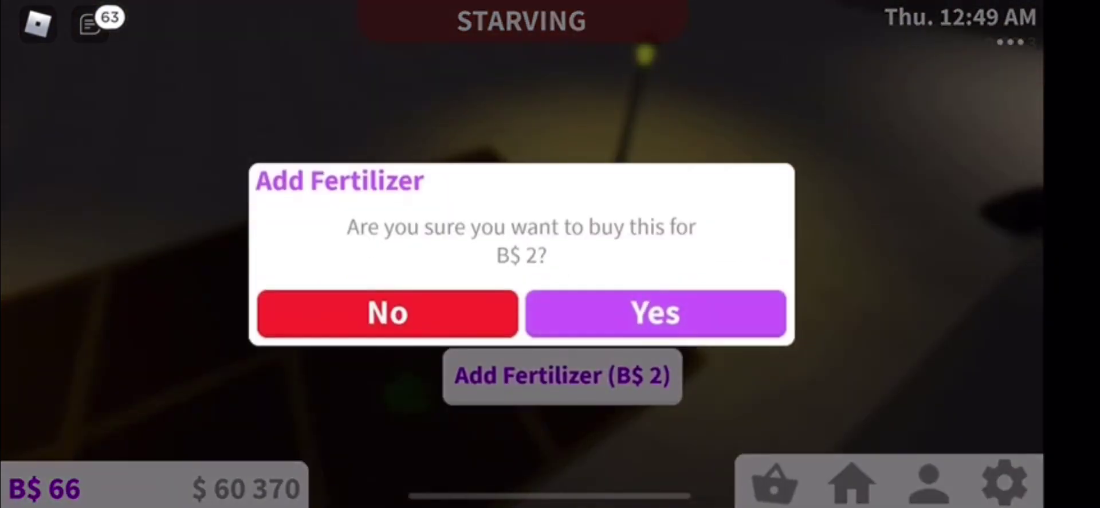
{"action": "left_click", "coordinate": [655, 313]}
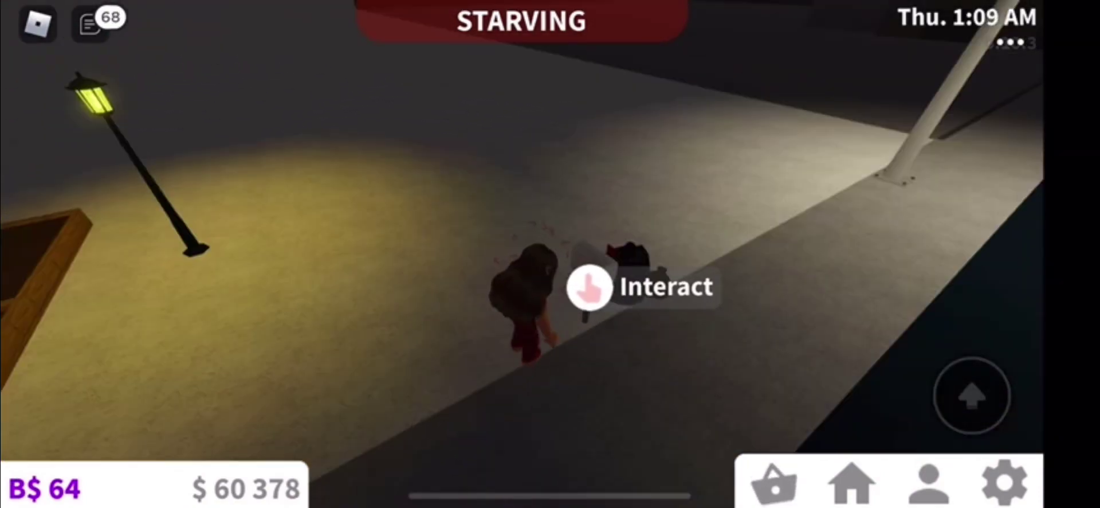
{"action": "left_click", "coordinate": [458, 327]}
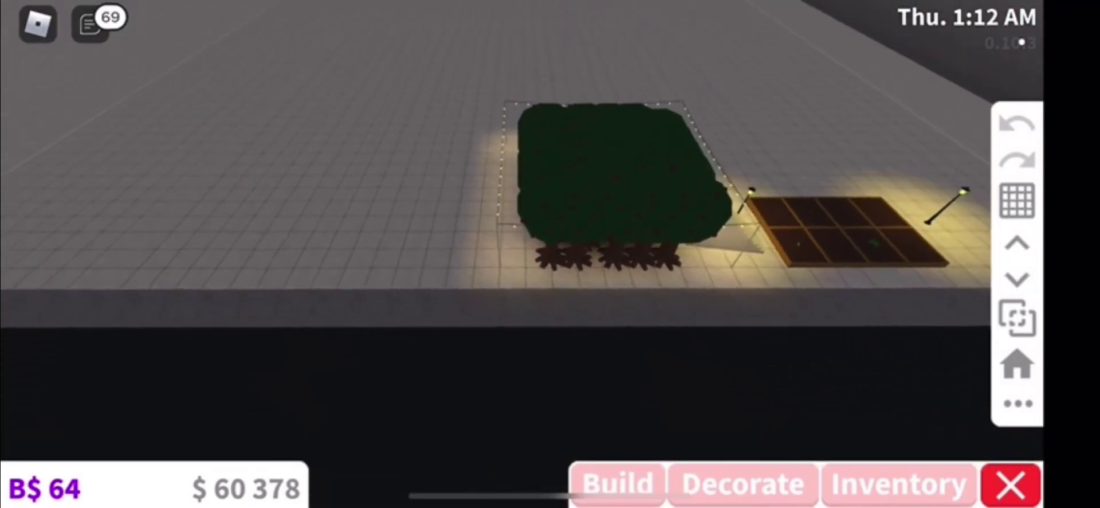
Step: Search the Decorate catalog for 'shovel' and buy the Garden Trowel
{"action": "left_click", "coordinate": [743, 484]}
{"action": "left_click_drag", "start_coordinate": [859, 409], "coordinate": [172, 409]}
{"action": "left_click", "coordinate": [947, 385]}
{"action": "left_click", "coordinate": [885, 350]}
{"action": "type", "text": "she veo"}
{"action": "key", "text": "Return"}
{"action": "left_click", "coordinate": [851, 223]}
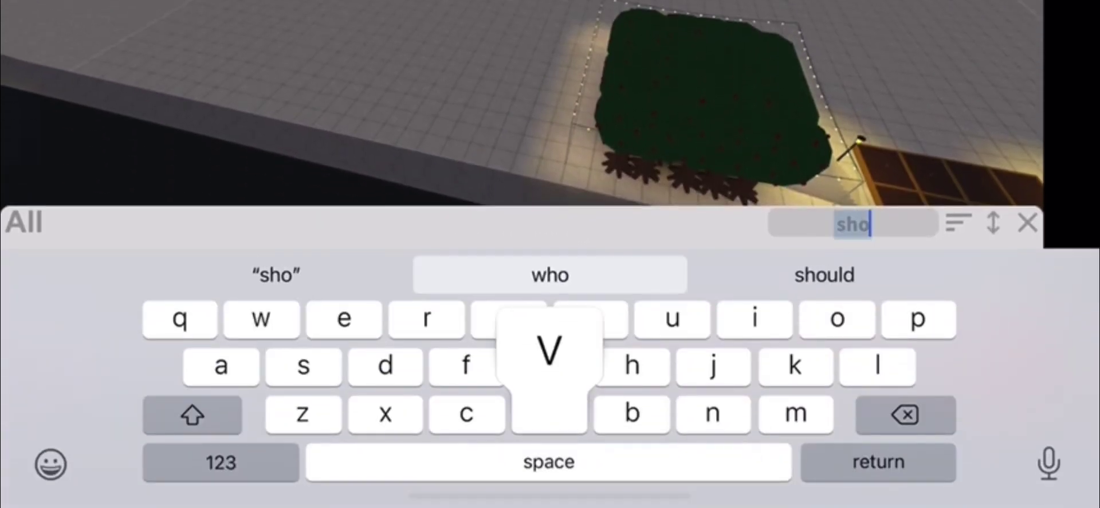
{"action": "key", "text": "Return"}
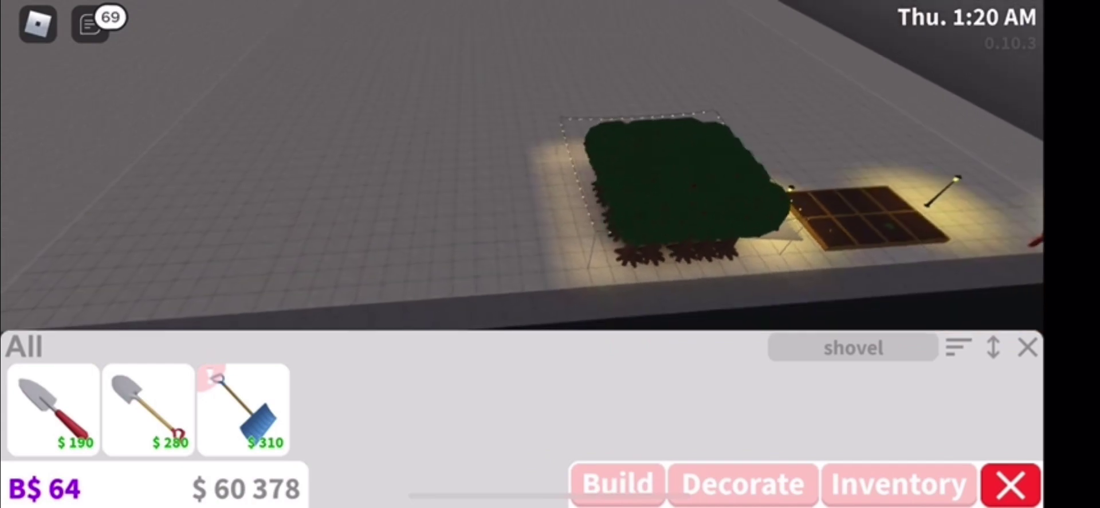
{"action": "left_click", "coordinate": [54, 409]}
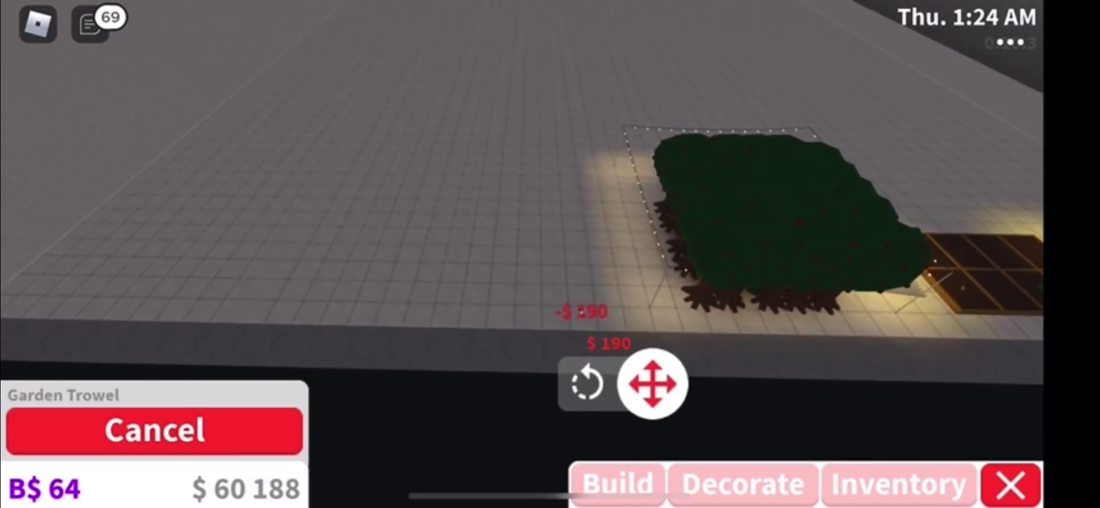
{"action": "left_click", "coordinate": [155, 429]}
Step: Search the catalog for 'water' and buy the Old Watering Can Vase
{"action": "left_click", "coordinate": [851, 344]}
{"action": "type", "text": "wate"}
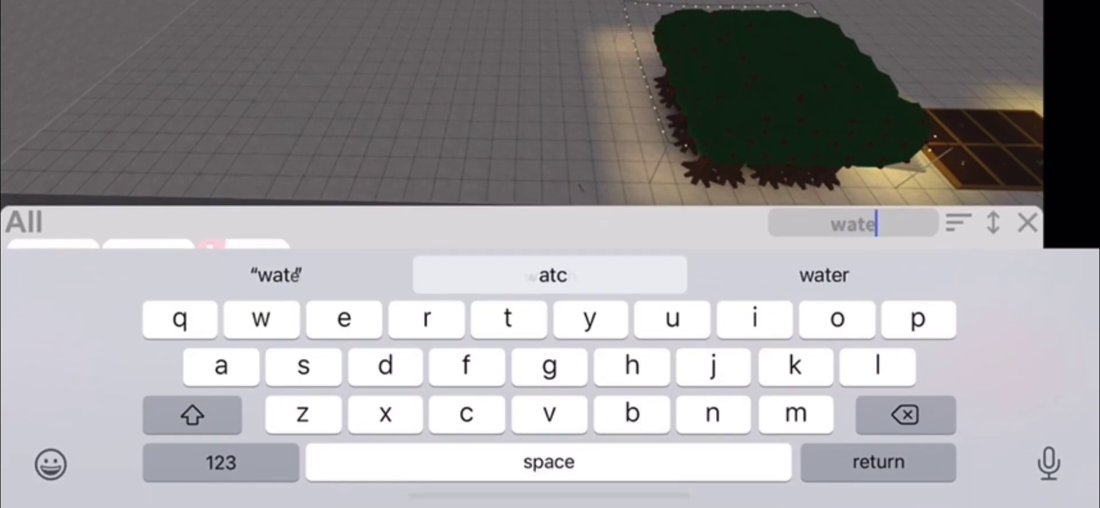
{"action": "key", "text": "Return"}
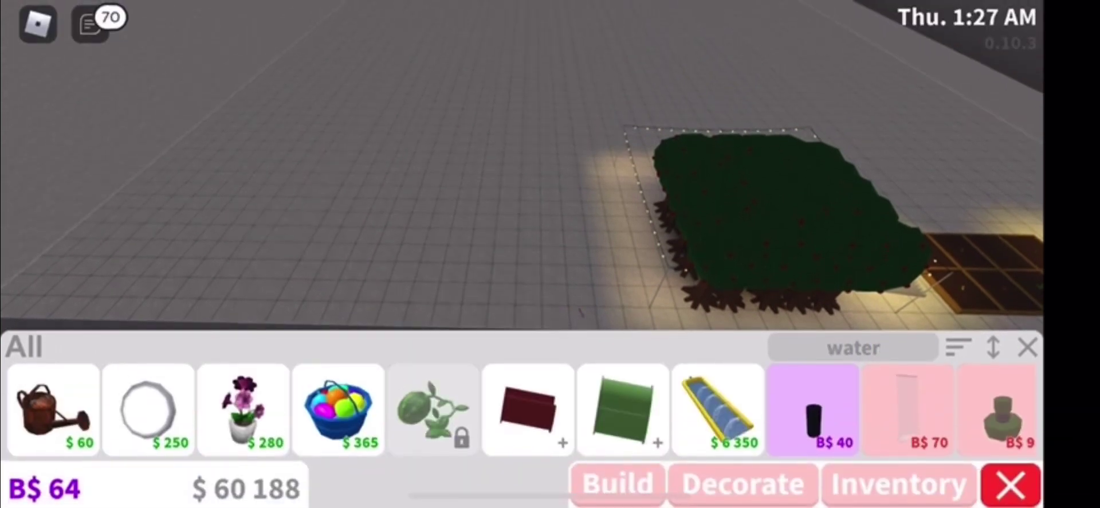
{"action": "left_click", "coordinate": [35, 400]}
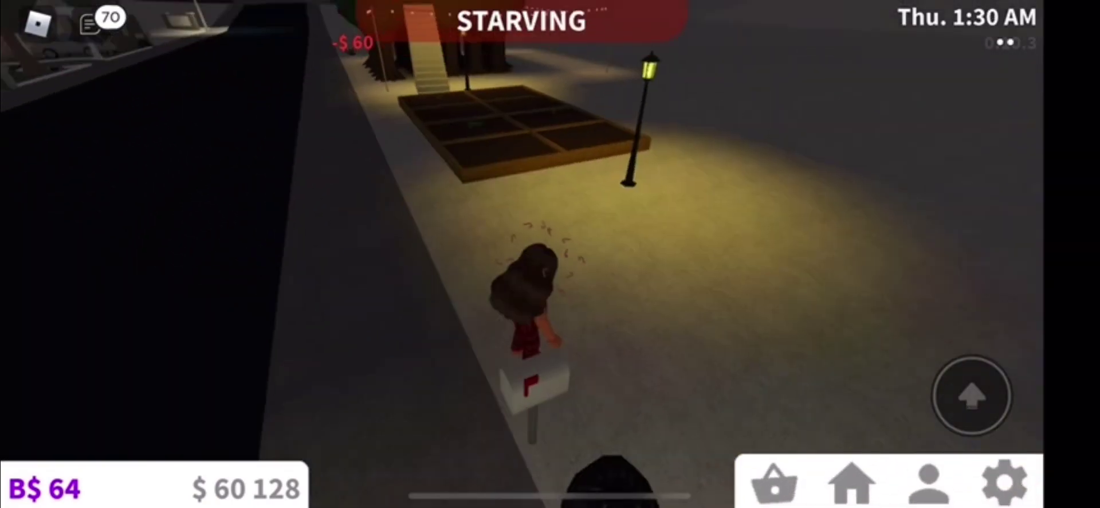
Step: Walk along the sidewalk past the apple trees to the open ground
{"action": "key", "text": "w"}
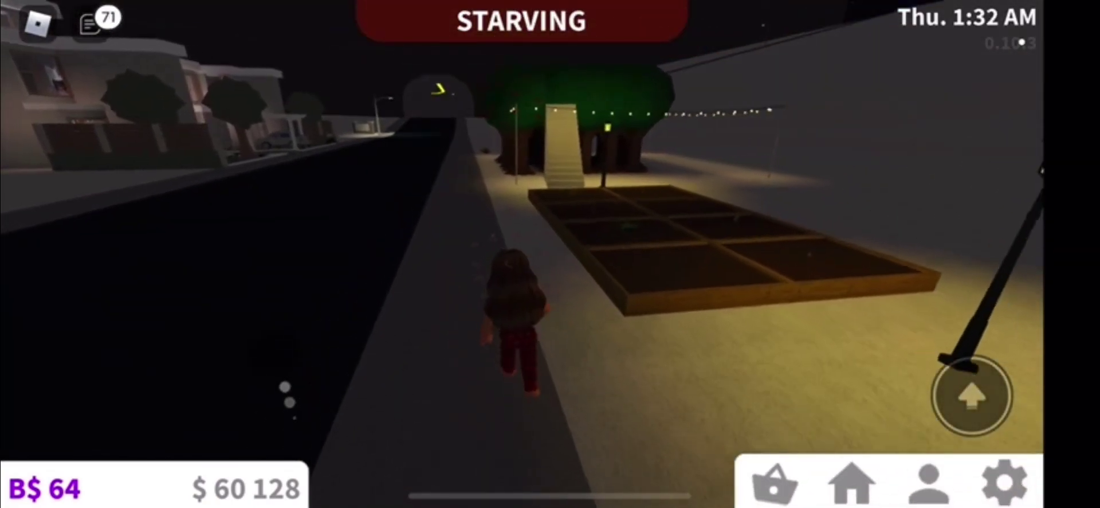
{"action": "key", "text": "w"}
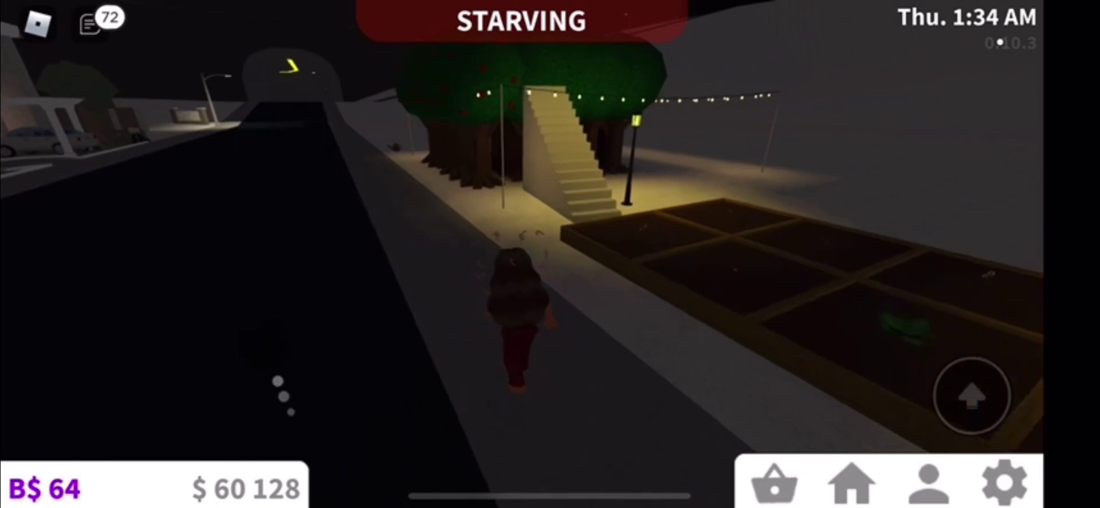
{"action": "key", "text": "w"}
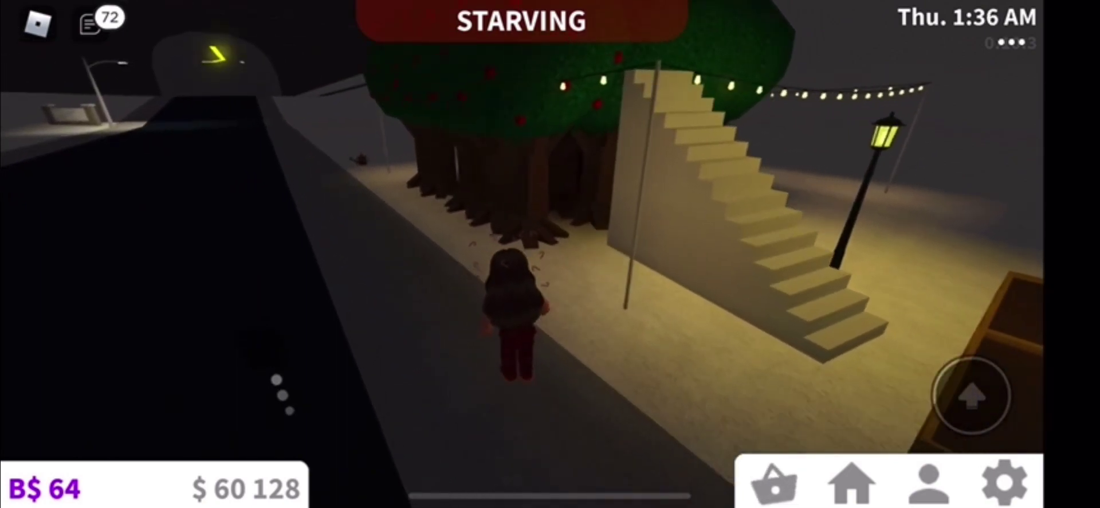
{"action": "key", "text": "w"}
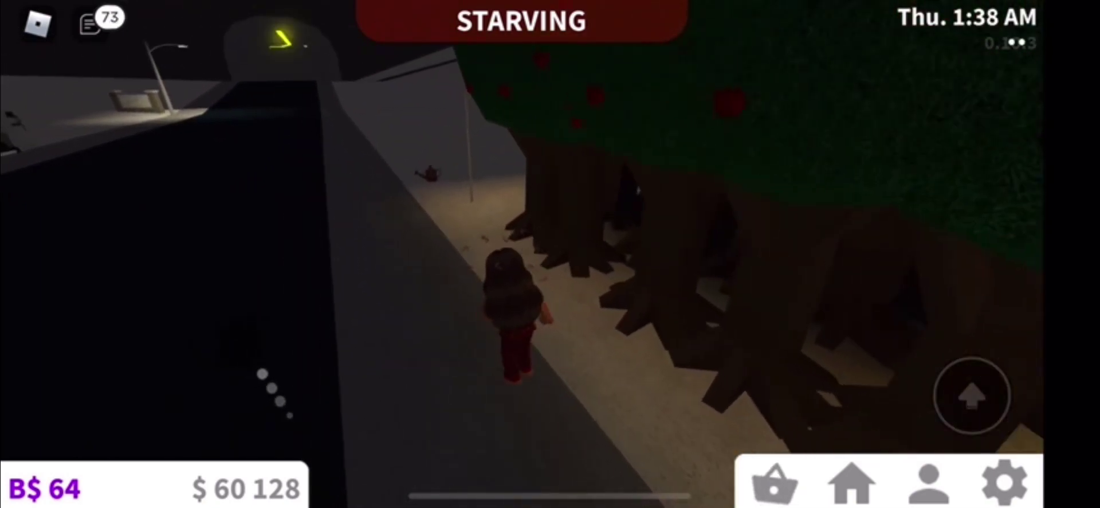
{"action": "key", "text": "w"}
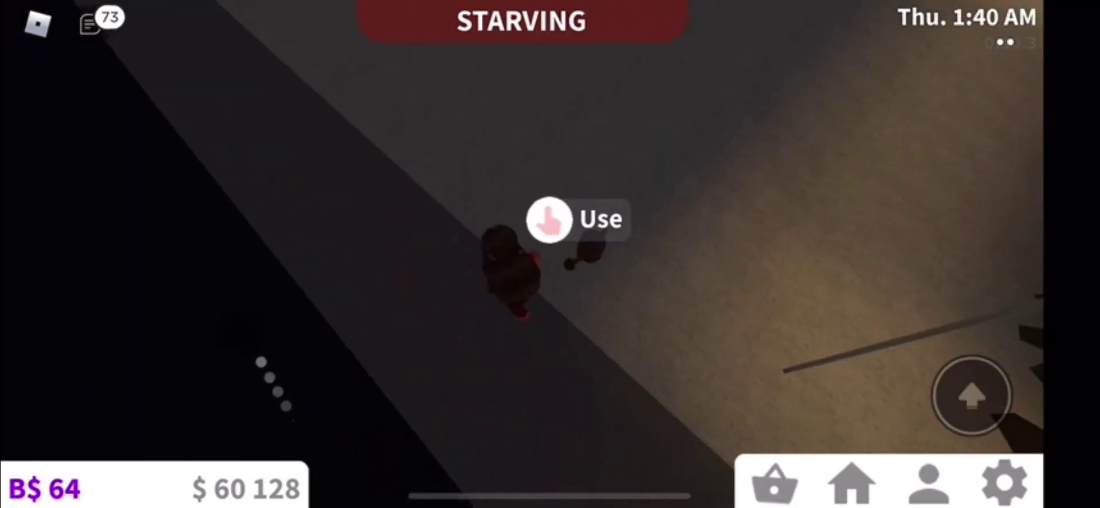
Step: Take up the Garden Trowel and dig a soil patch near the trees
{"action": "left_click_drag", "start_coordinate": [773, 172], "coordinate": [516, 258]}
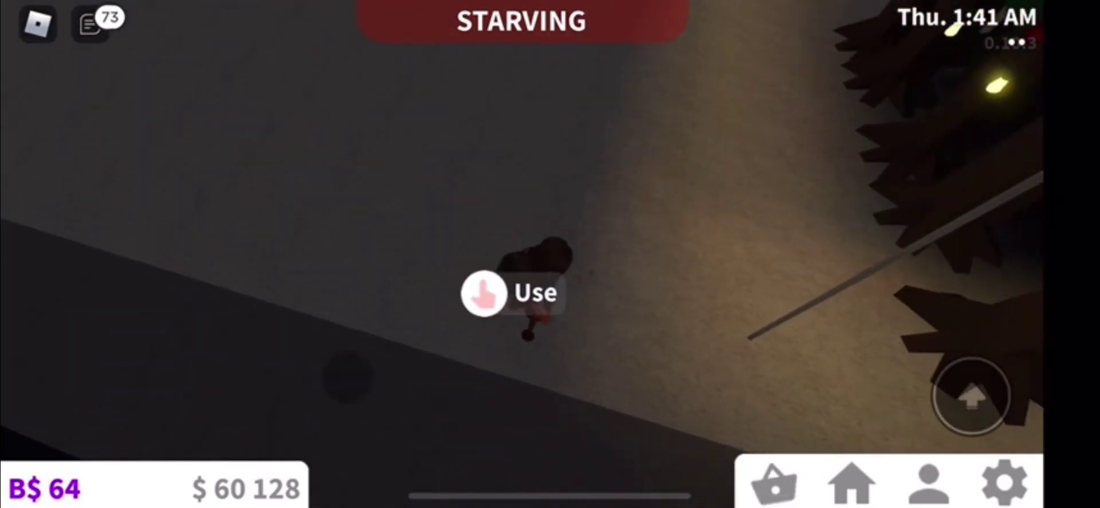
{"action": "left_click", "coordinate": [519, 321]}
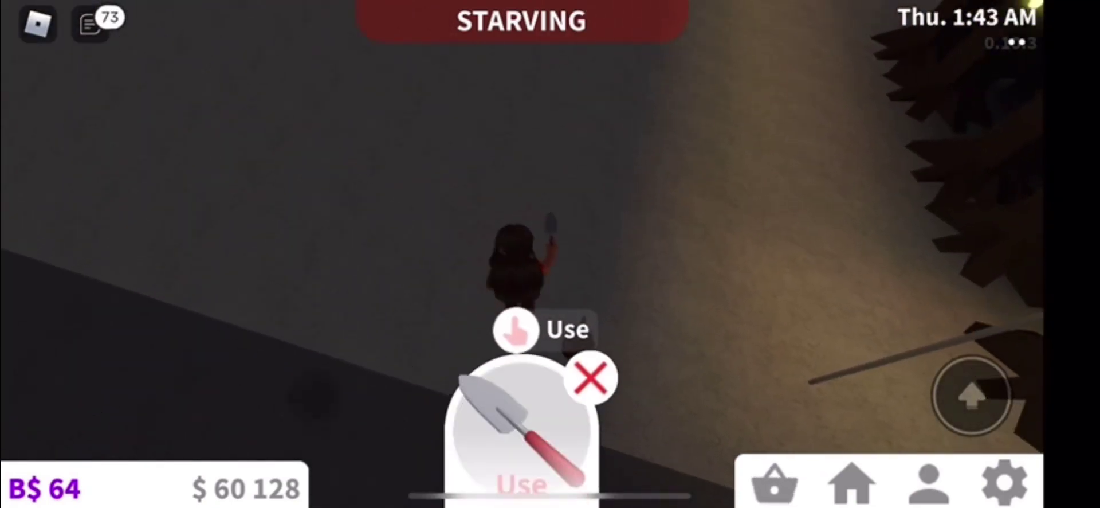
{"action": "left_click_drag", "start_coordinate": [258, 258], "coordinate": [258, 172]}
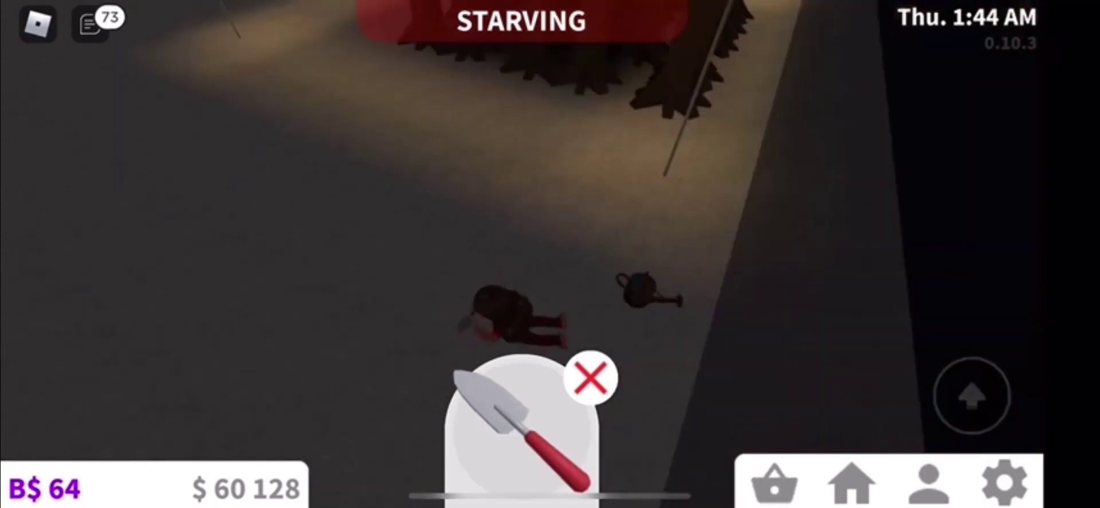
{"action": "left_click_drag", "start_coordinate": [257, 215], "coordinate": [773, 215]}
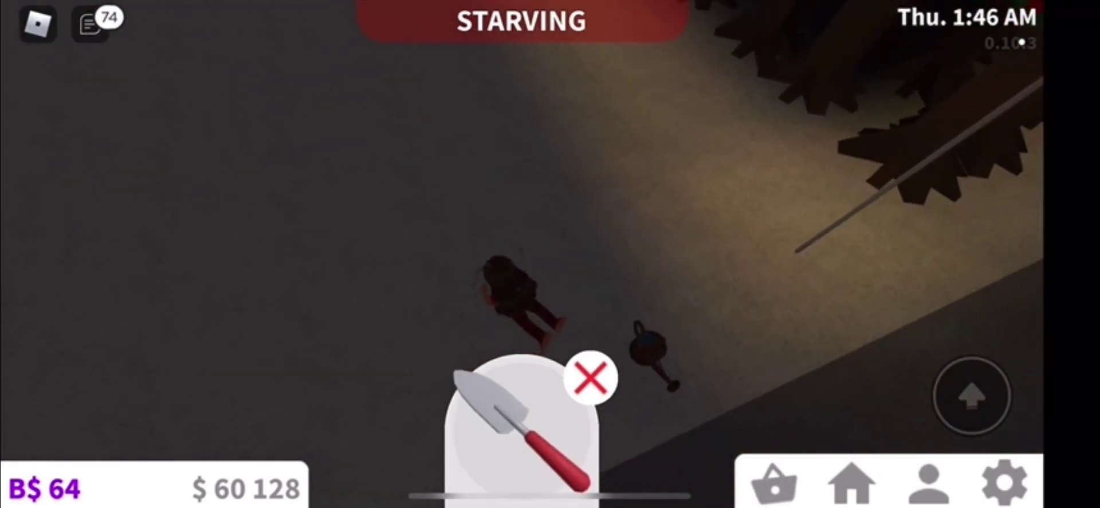
{"action": "left_click_drag", "start_coordinate": [257, 215], "coordinate": [773, 215]}
{"action": "left_click_drag", "start_coordinate": [257, 215], "coordinate": [773, 214]}
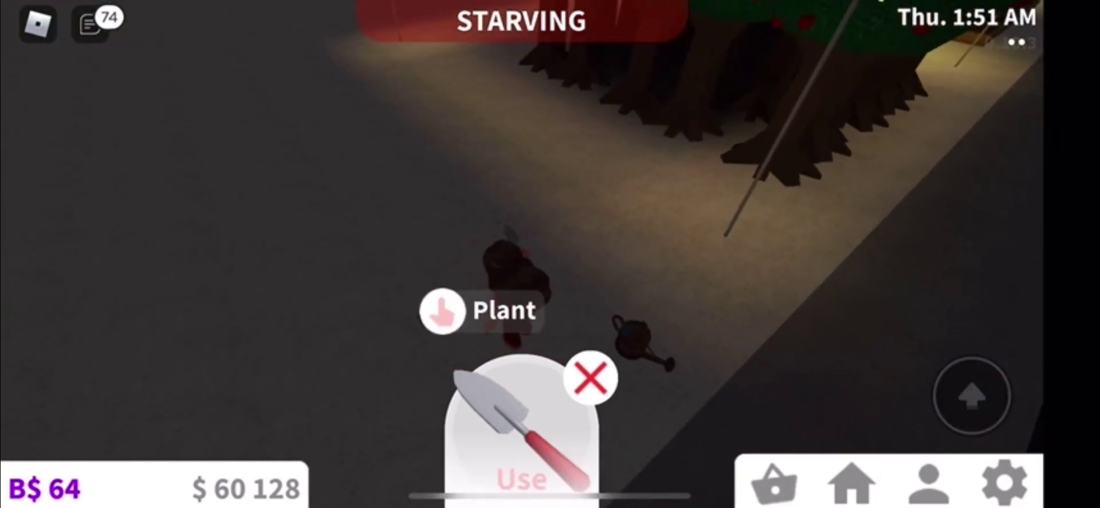
{"action": "left_click", "coordinate": [591, 379]}
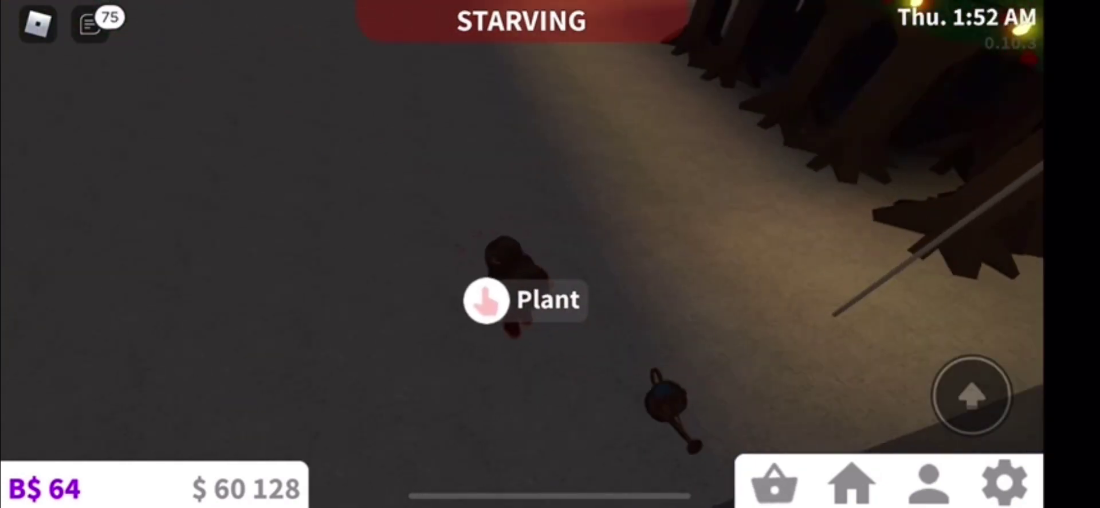
Step: Plant Short Grass ($6) in the dug patch and start using the watering can
{"action": "left_click", "coordinate": [481, 297]}
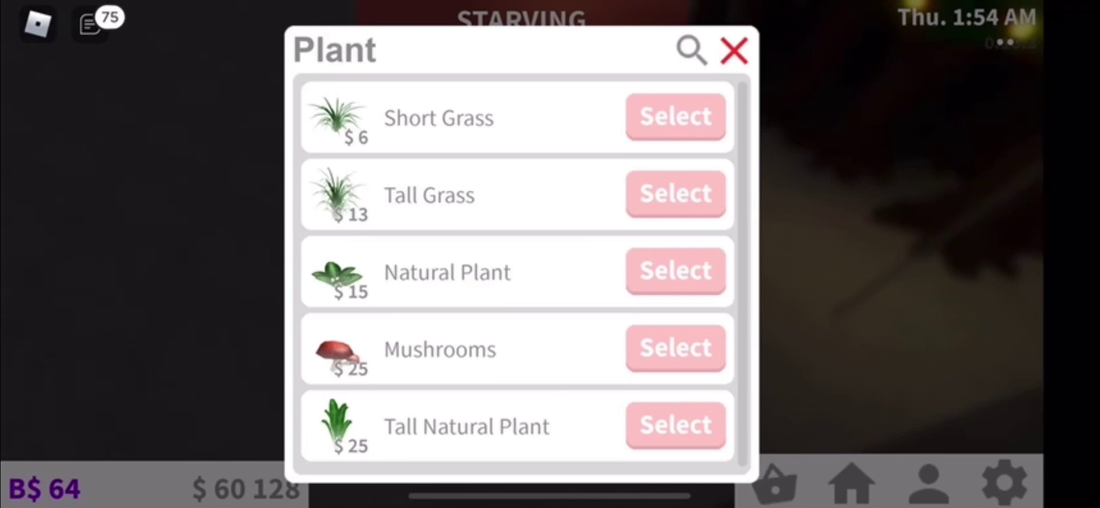
{"action": "left_click", "coordinate": [733, 50]}
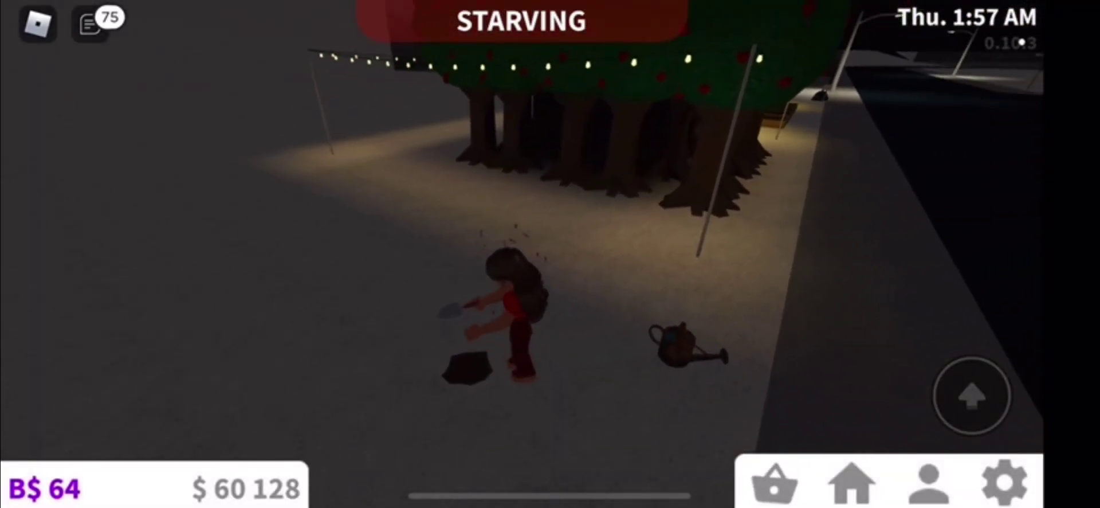
{"action": "left_click", "coordinate": [679, 343]}
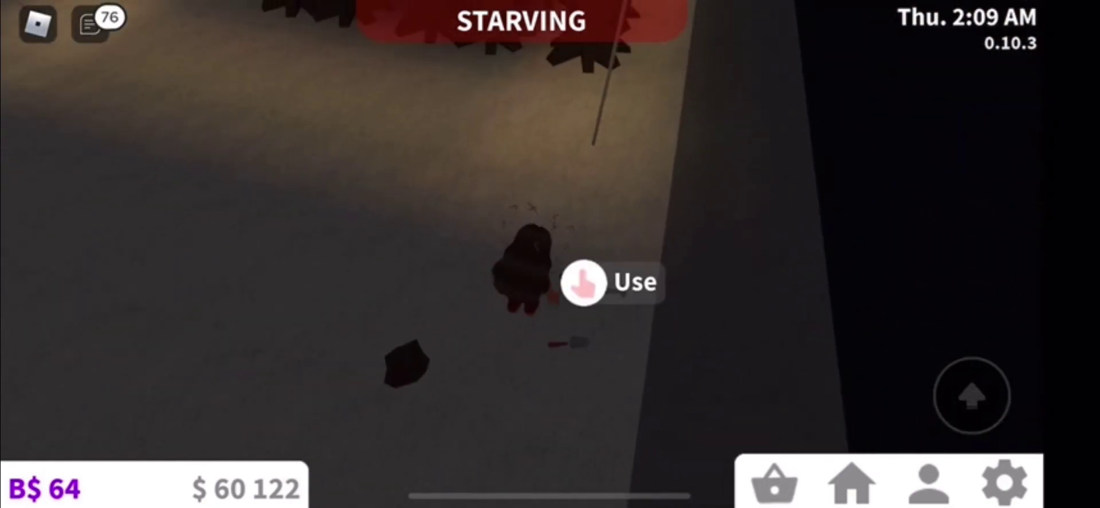
{"action": "left_click", "coordinate": [564, 260]}
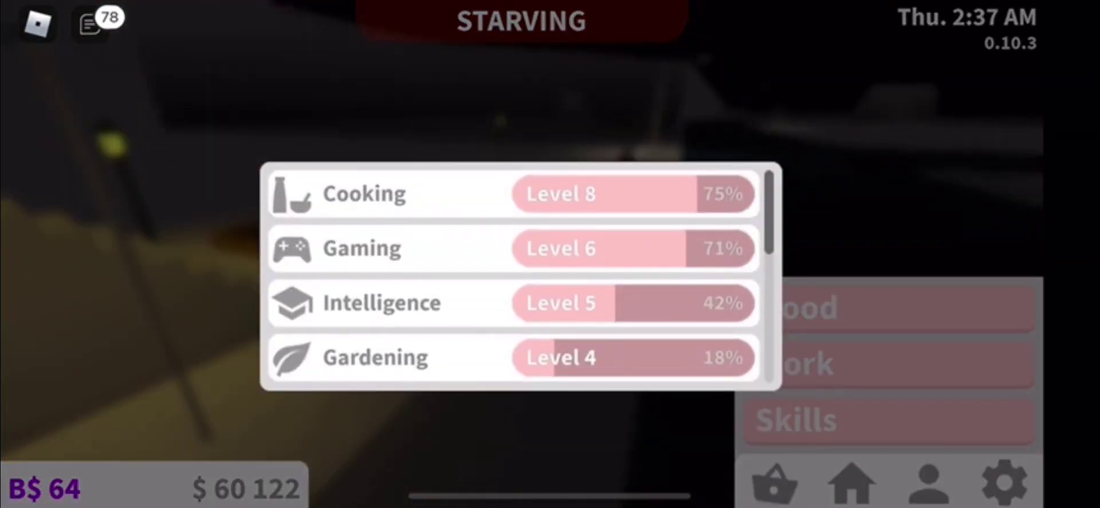
{"action": "scroll", "coordinate": [514, 275], "scroll_direction": "down", "scroll_amount": 2}
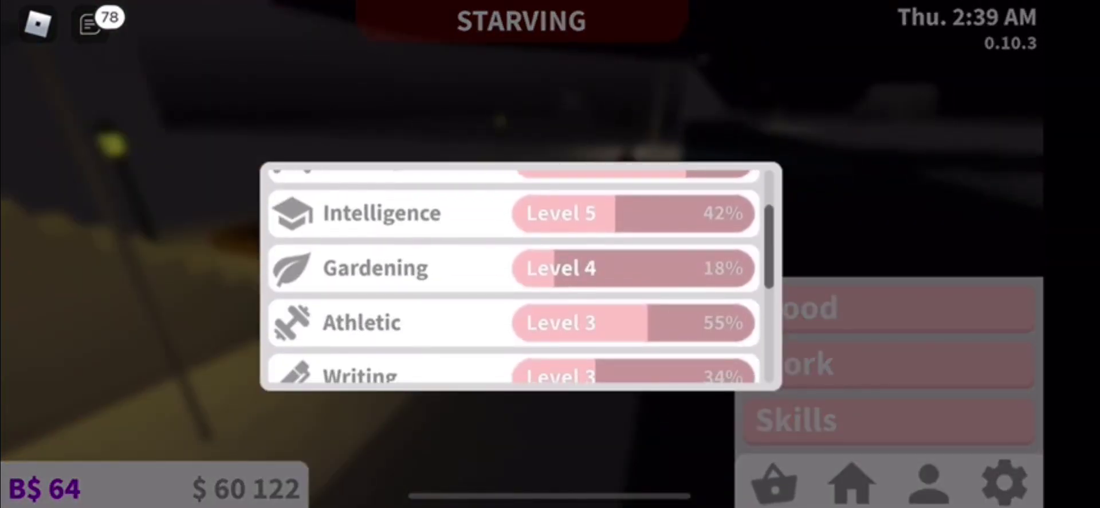